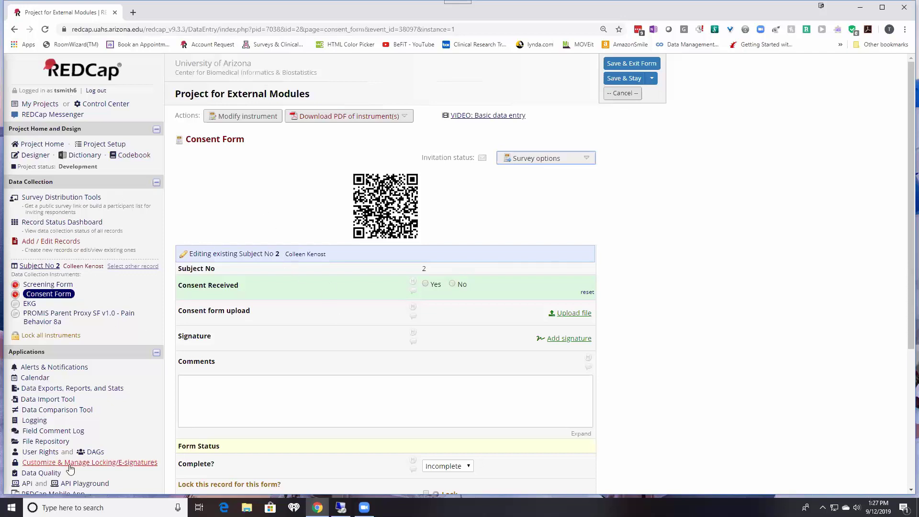
Step: Disable the QR Code Shortcut and Show by roles external modules for the project
scroll(45, 365, "down", 3)
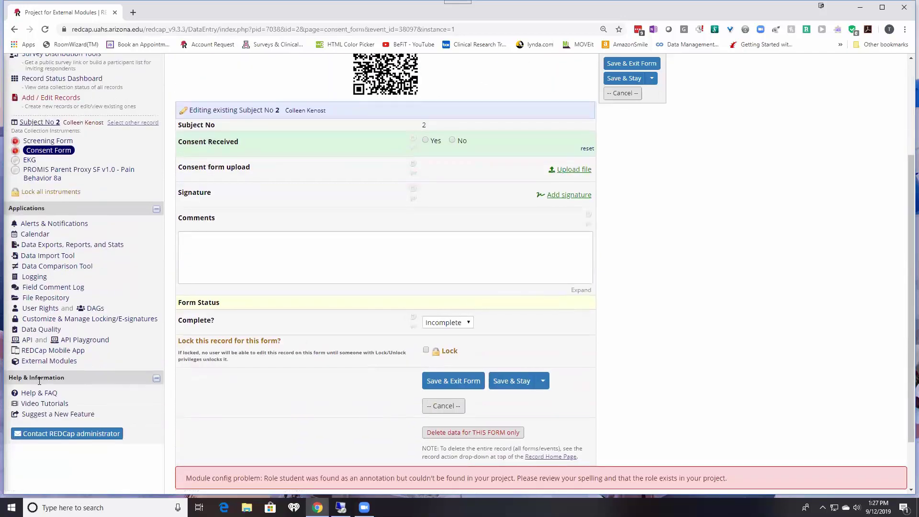
left_click(48, 361)
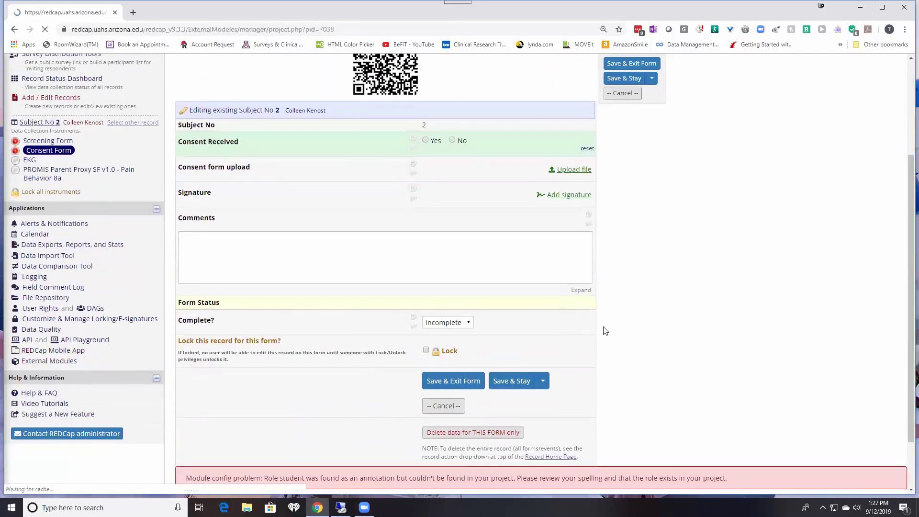
left_click(573, 321)
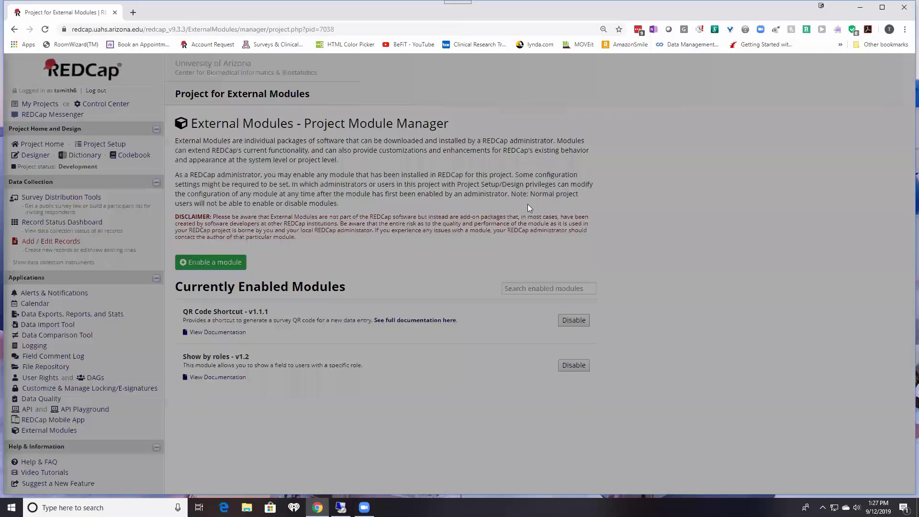
left_click(540, 158)
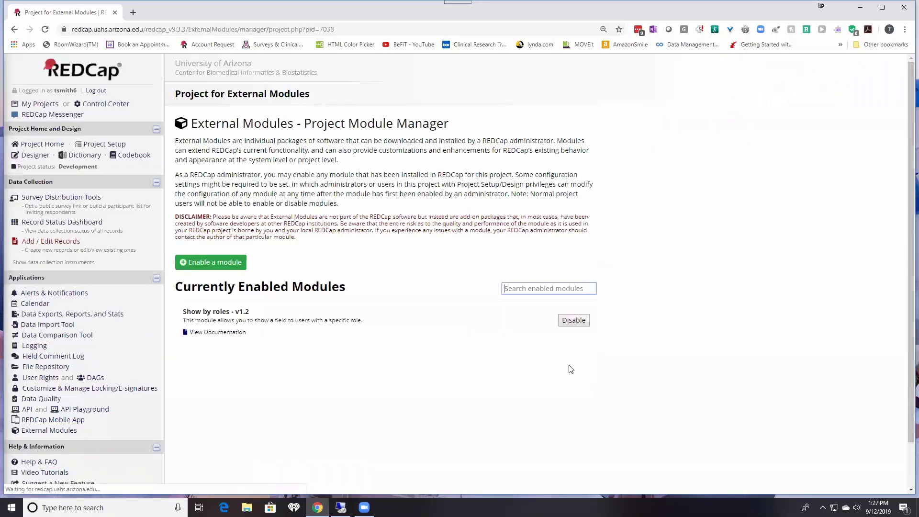
left_click(573, 321)
left_click(529, 155)
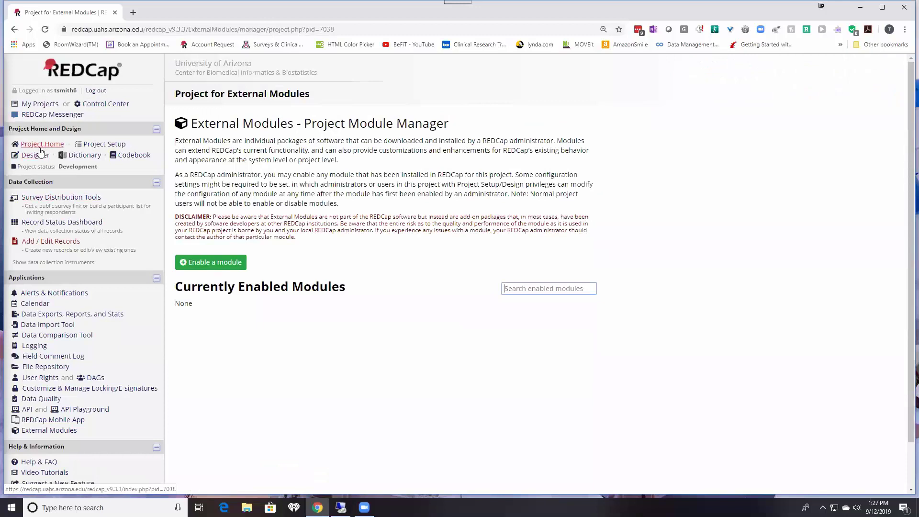
left_click(37, 154)
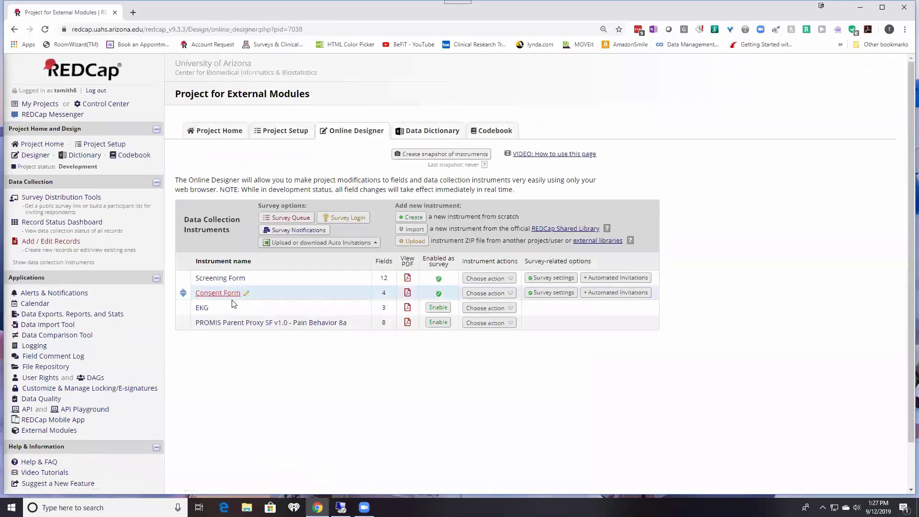
left_click(218, 278)
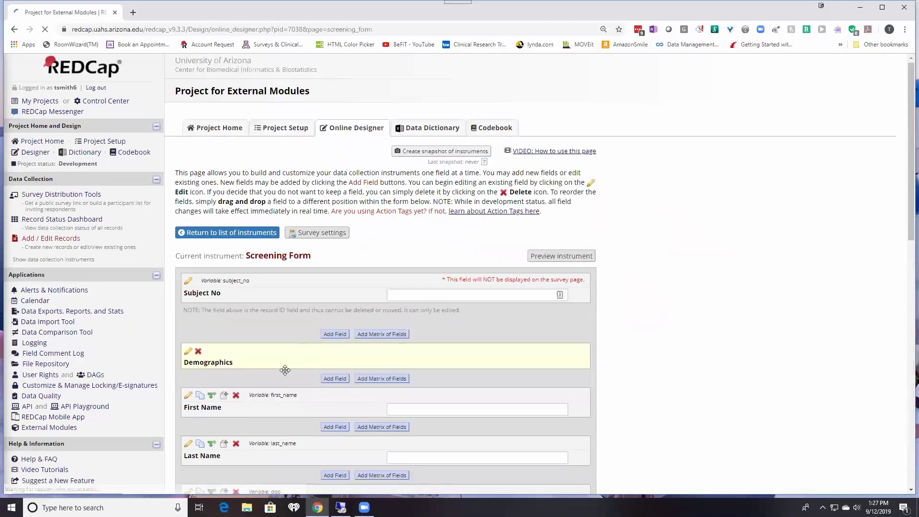
scroll(285, 370, "down", 5)
scroll(284, 370, "down", 6)
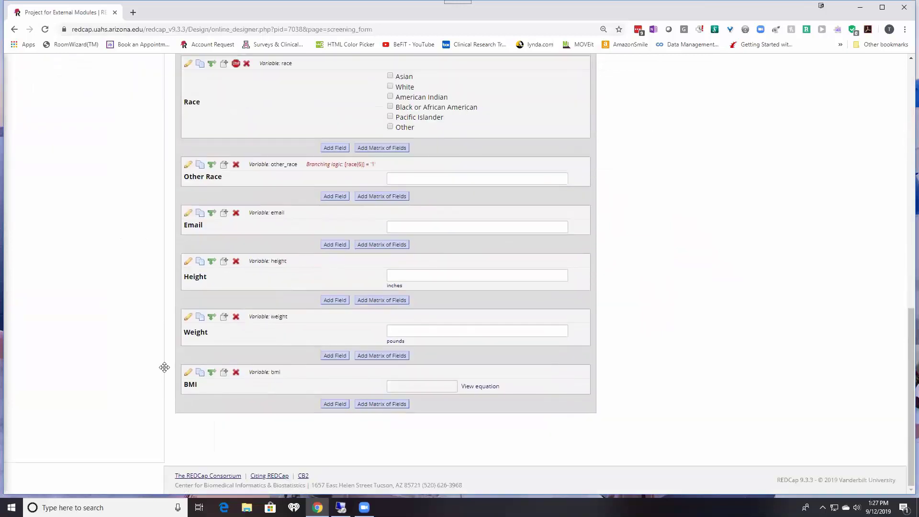
left_click(189, 372)
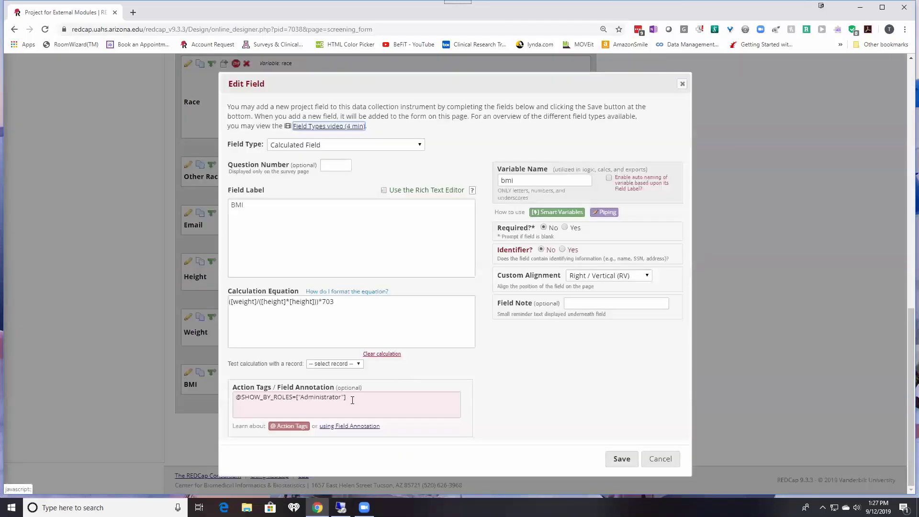
triple_click(362, 399)
key("BackSpace")
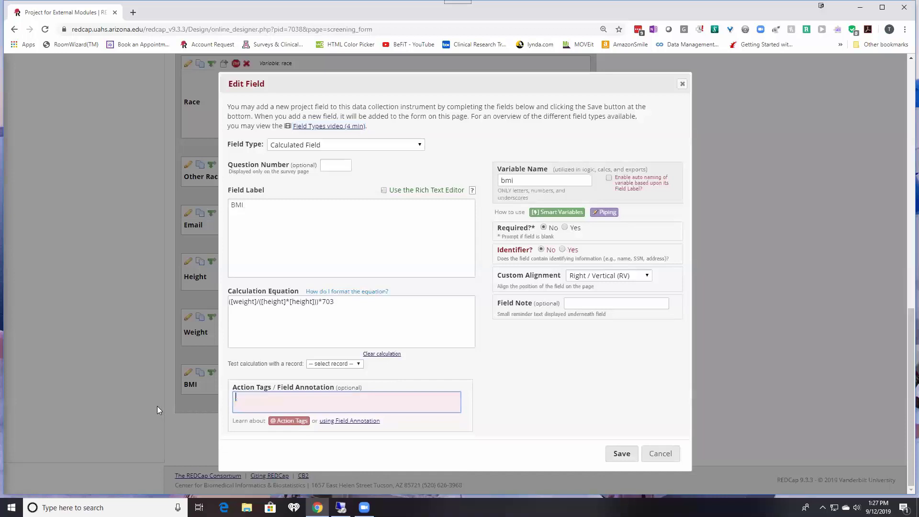
left_click(624, 456)
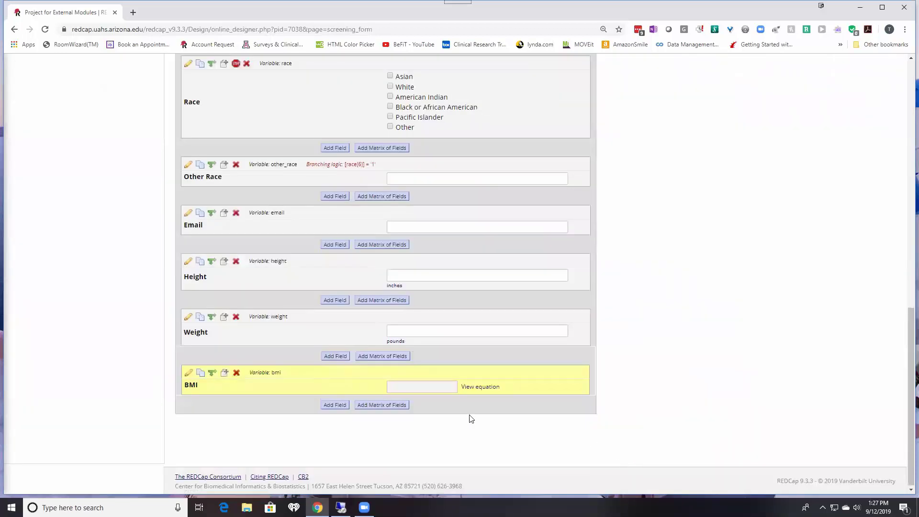
Step: Enable the Simple Ontology Module v0.3 from the project's available external modules
scroll(627, 291, "up", 15)
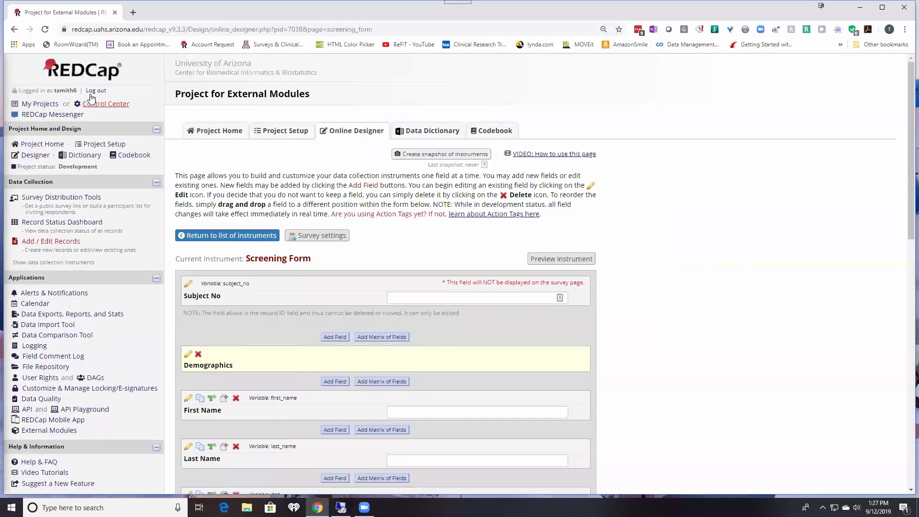
scroll(128, 329, "down", 4)
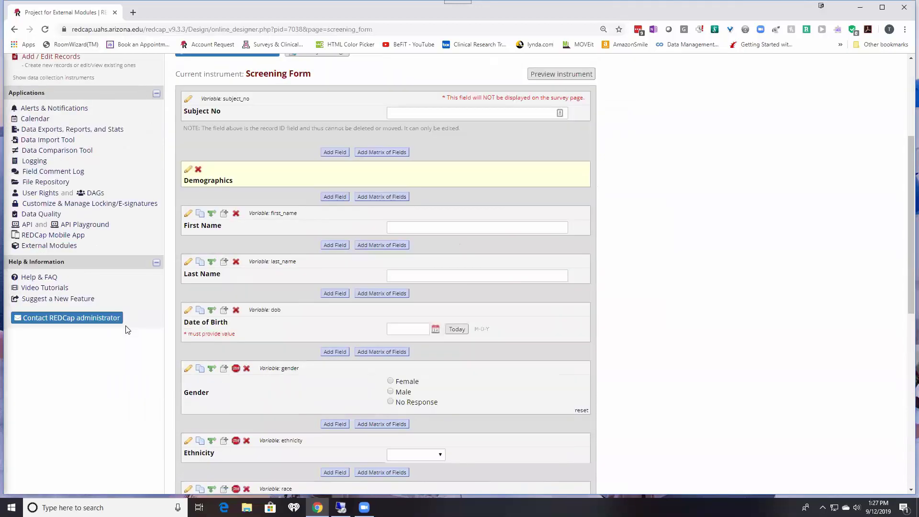
left_click(57, 239)
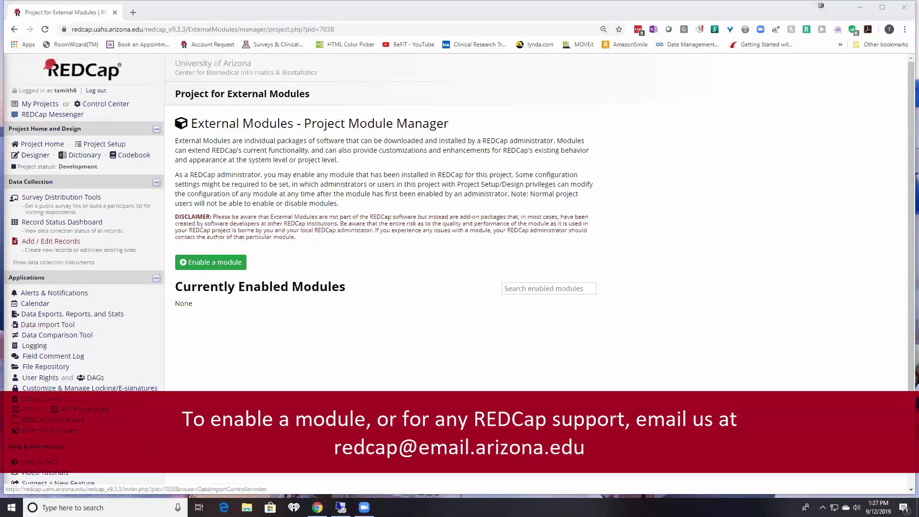
left_click(216, 263)
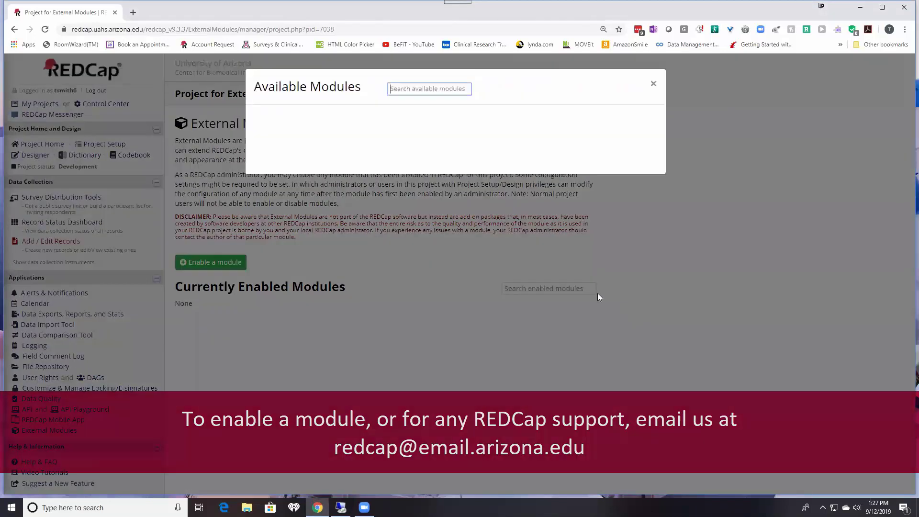
scroll(546, 278, "down", 15)
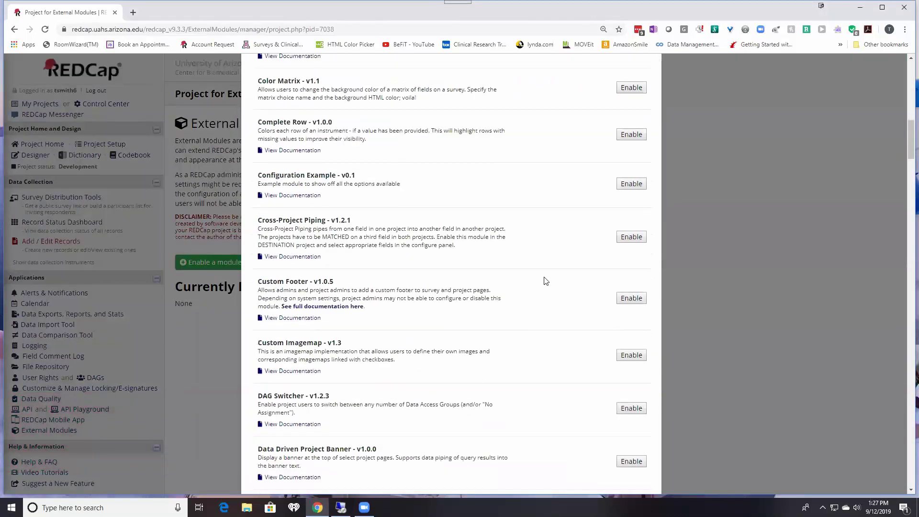
scroll(549, 281, "down", 20)
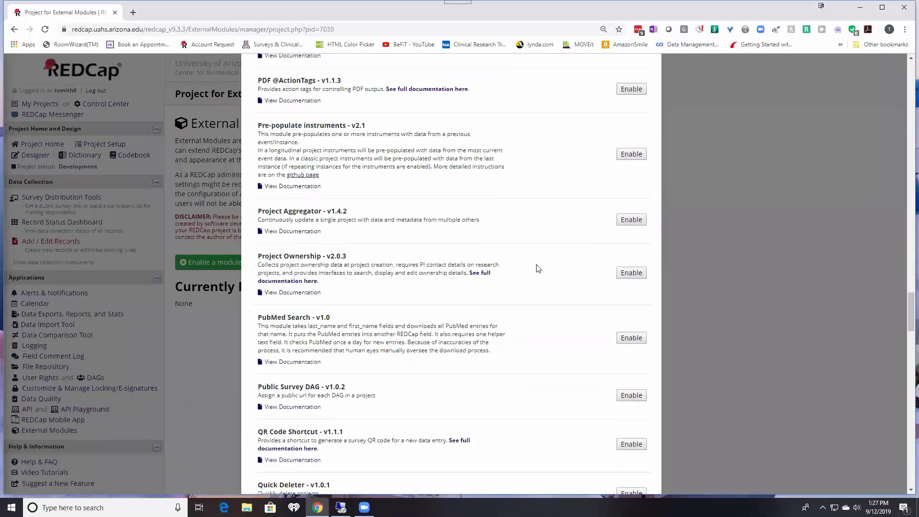
scroll(531, 268, "down", 15)
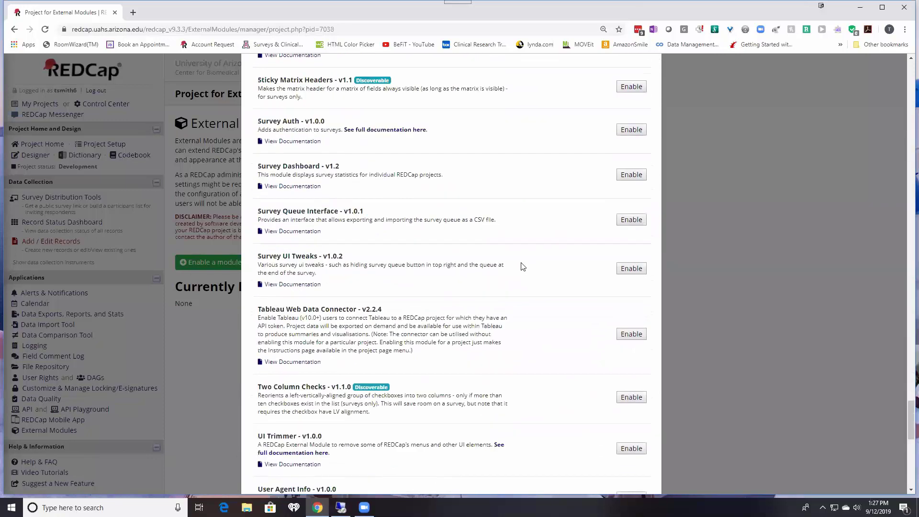
scroll(551, 297, "up", 3)
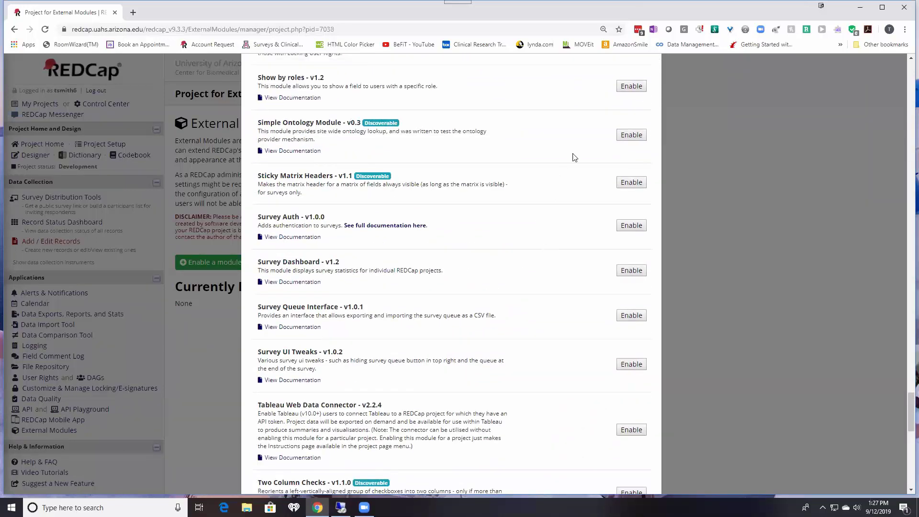
left_click(630, 136)
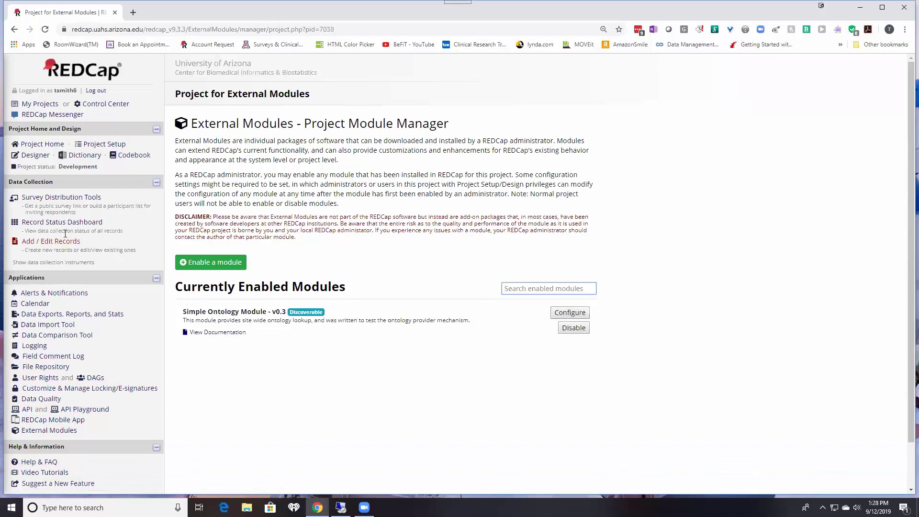
Step: Disable the Simple Ontology Module for the project
left_click(258, 327)
left_click(573, 327)
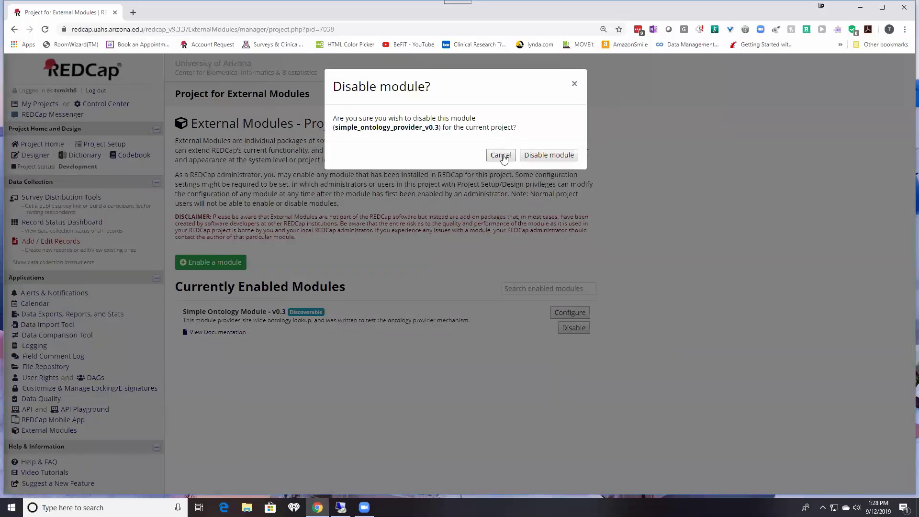
left_click(538, 156)
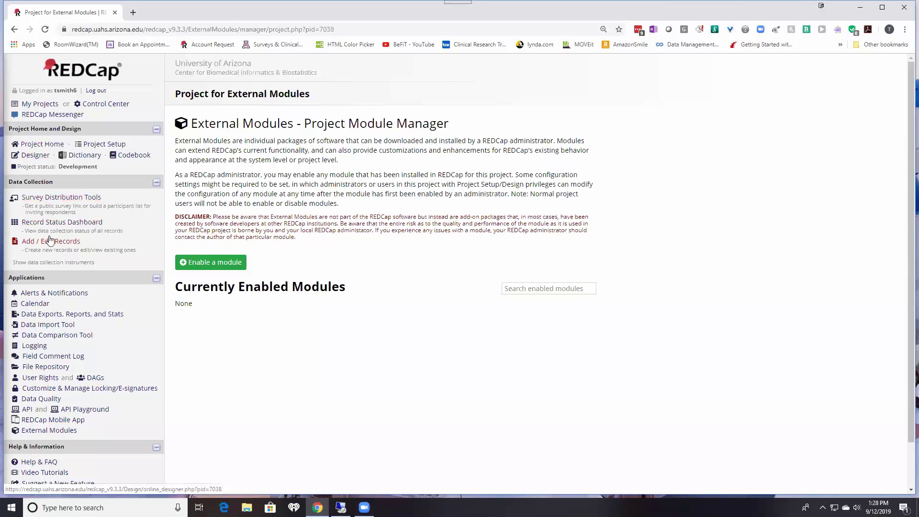
Step: Add a new field of type Text Box below BMI in the Screening Form
left_click(54, 228)
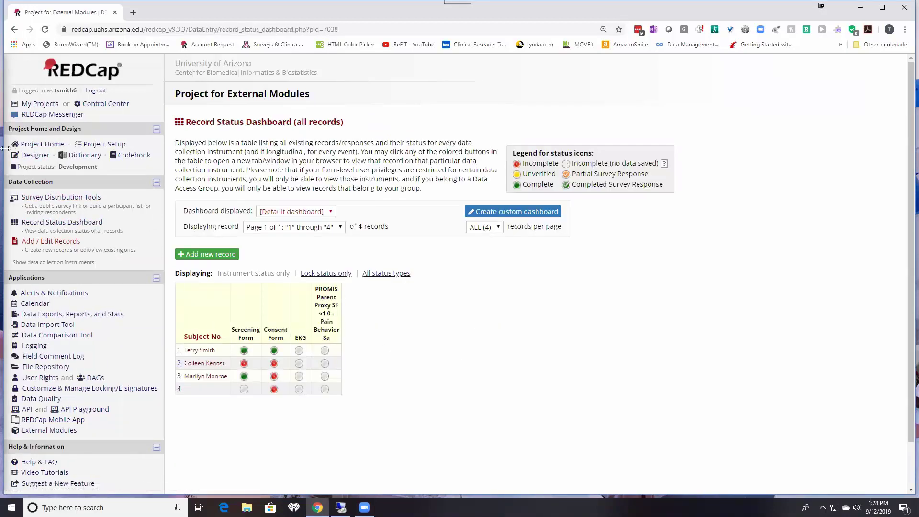
left_click(30, 156)
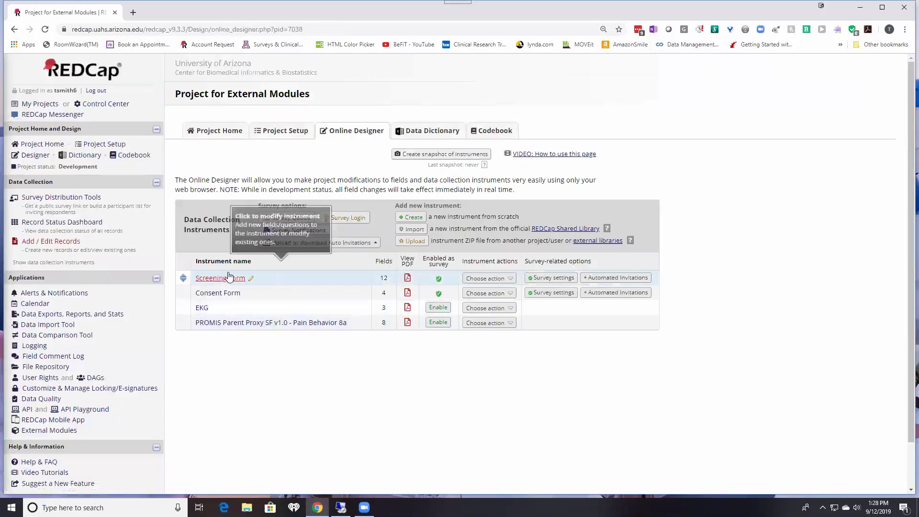
left_click(225, 278)
scroll(502, 320, "down", 5)
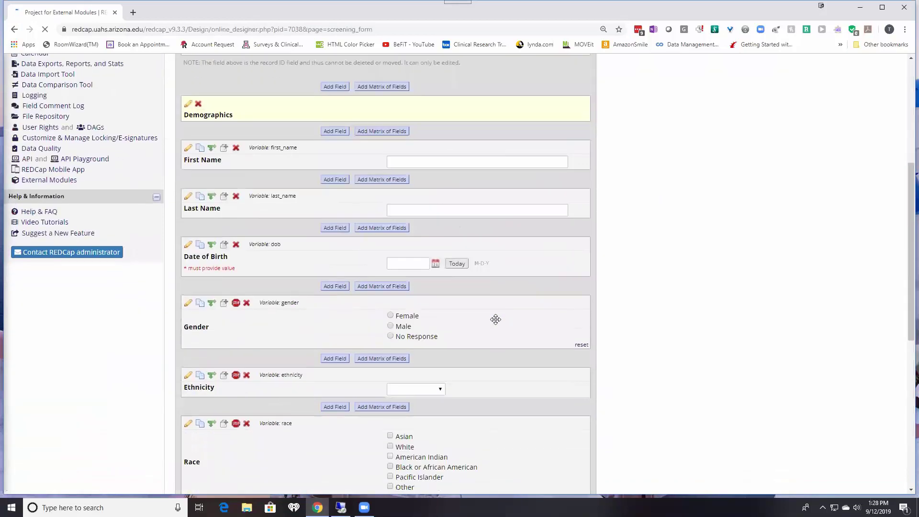
scroll(495, 321, "down", 8)
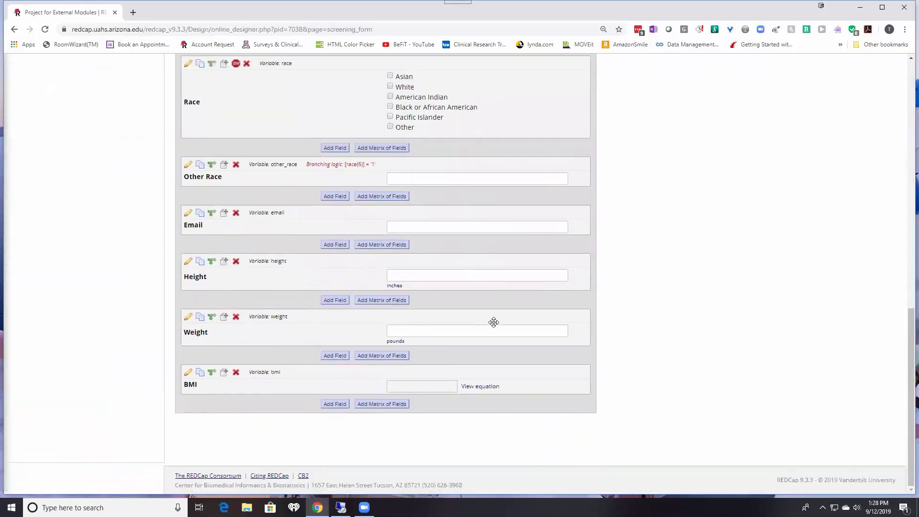
left_click(333, 406)
left_click(297, 178)
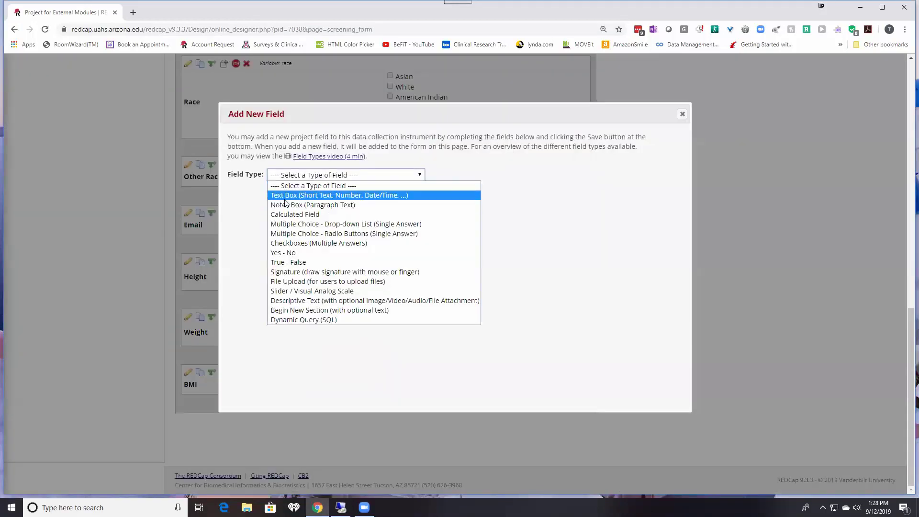
left_click(286, 197)
Step: Label the new field Antibiotic and set its variable name to antibiotic
left_click(269, 253)
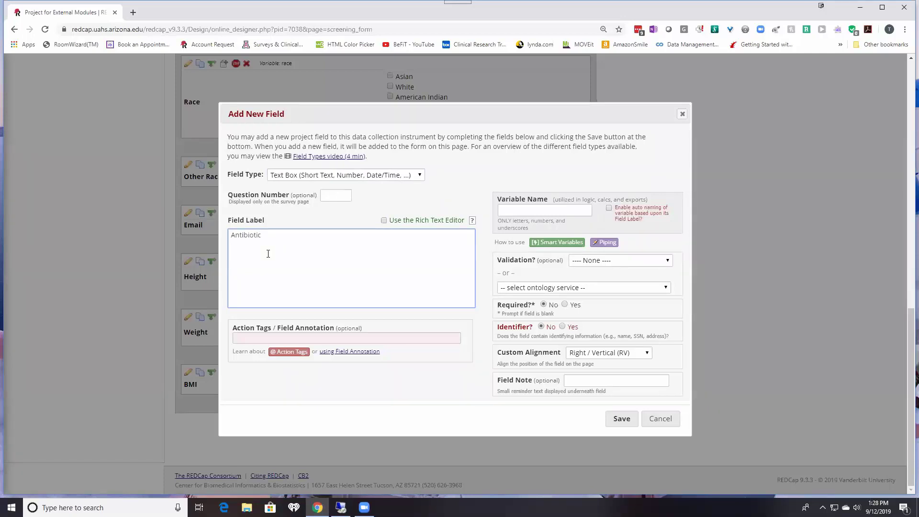
left_click(510, 212)
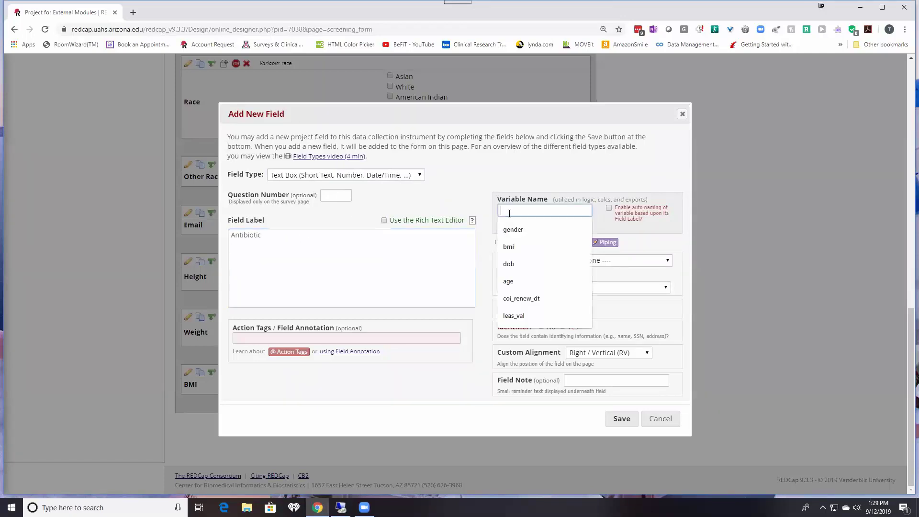
type("Antibi")
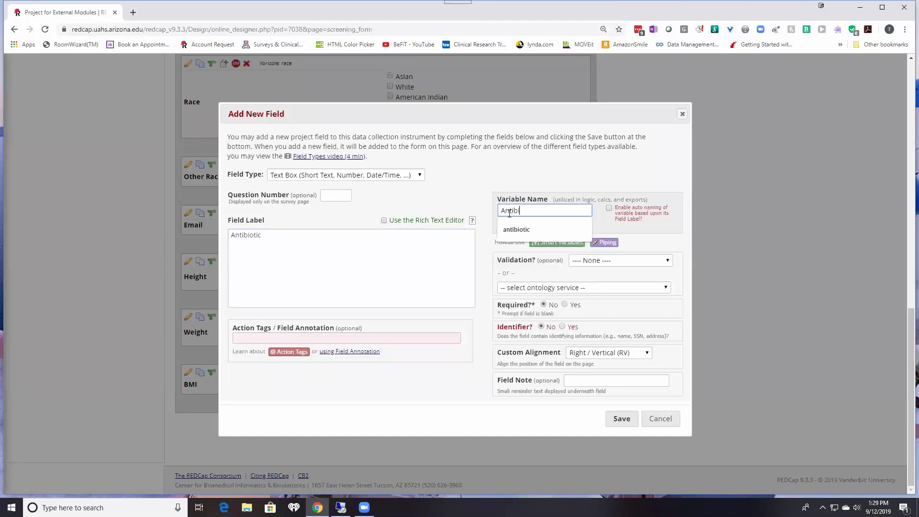
type("otic")
left_click(539, 230)
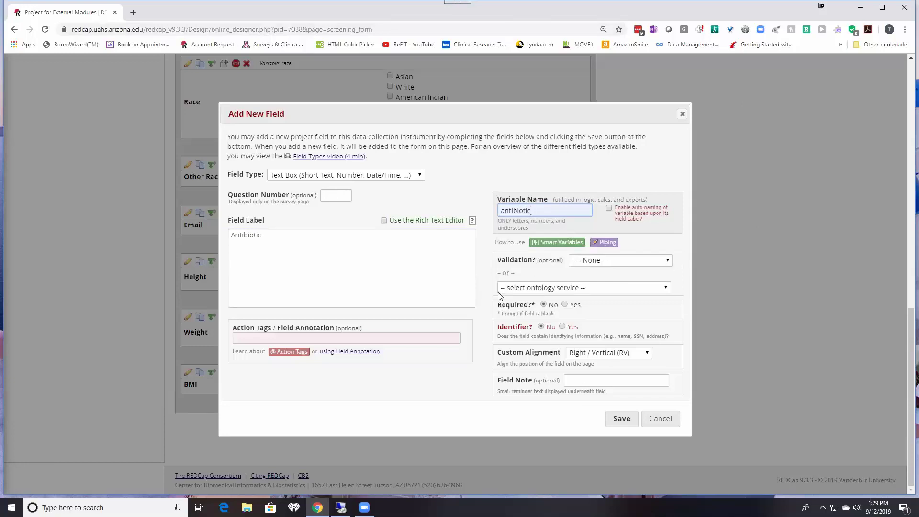
Step: Choose BioPortal Ontology Service as the Antibiotic field's ontology service and browse the biomedical ontologies offered
left_click(603, 289)
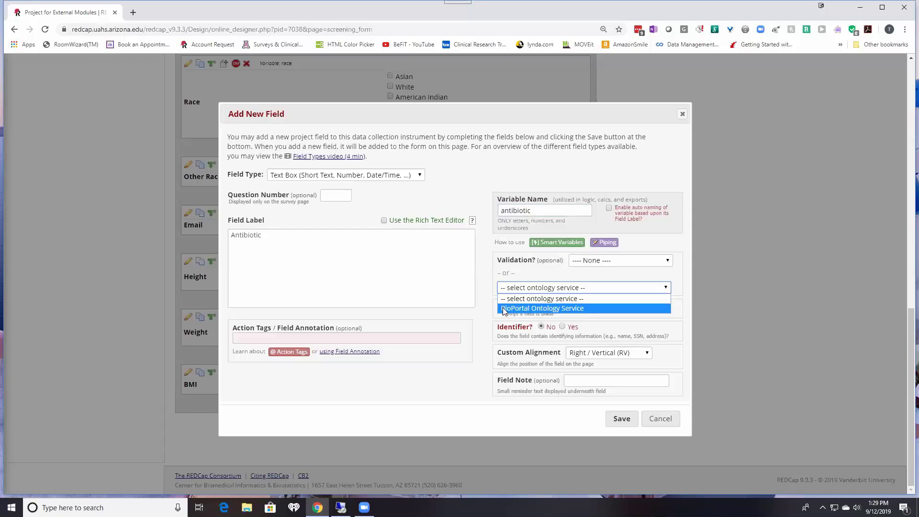
left_click(566, 309)
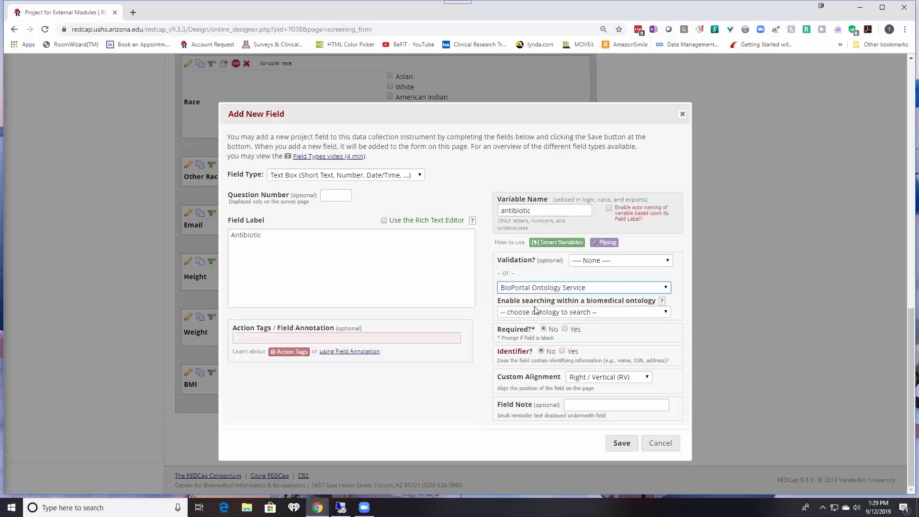
left_click(554, 312)
scroll(537, 186, "down", 5)
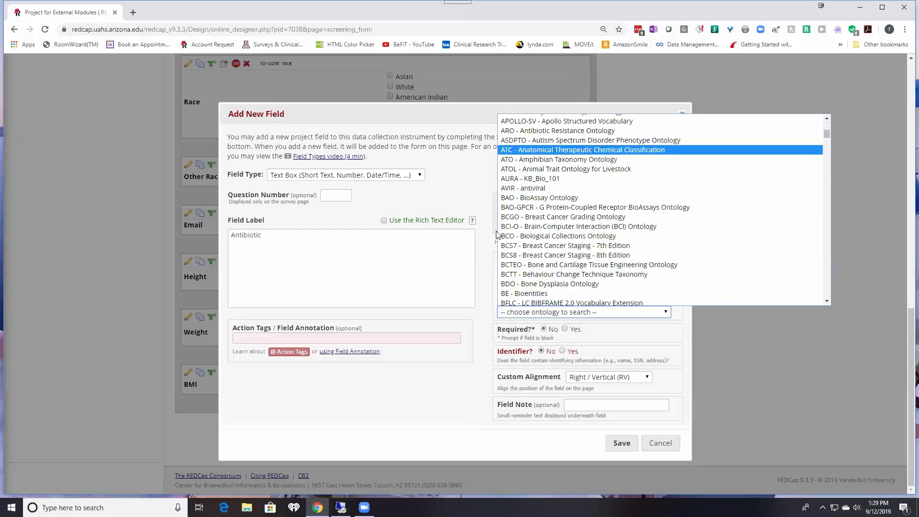
key("Escape")
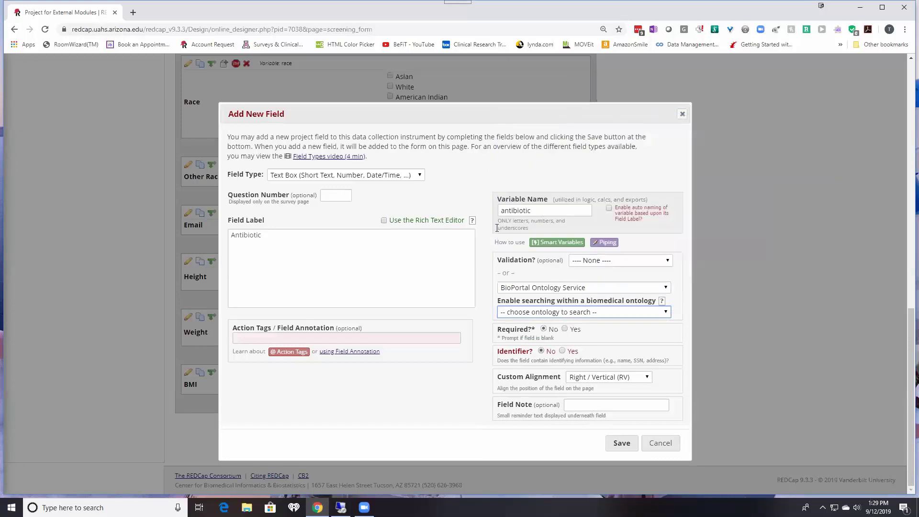
Step: Look through the BioPortal ontology list for one that suits the Antibiotic field
left_click(547, 314)
scroll(565, 239, "down", 20)
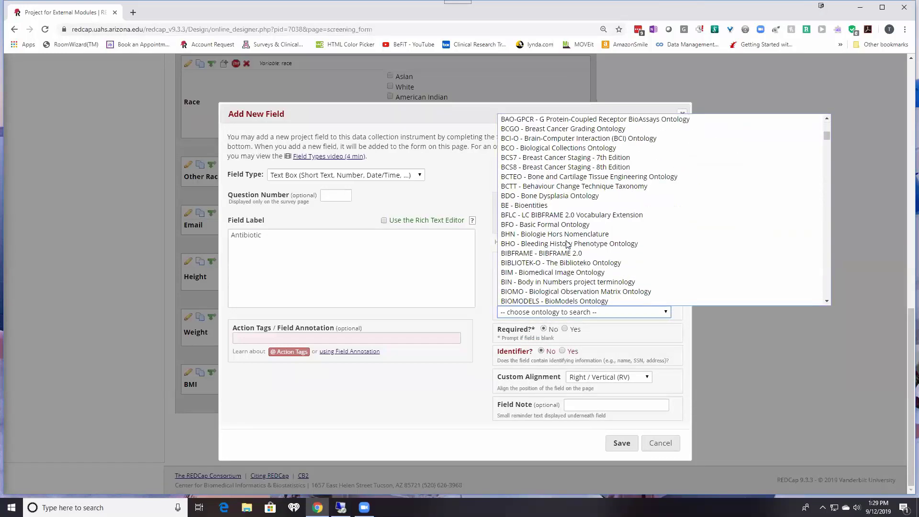
scroll(567, 244, "down", 20)
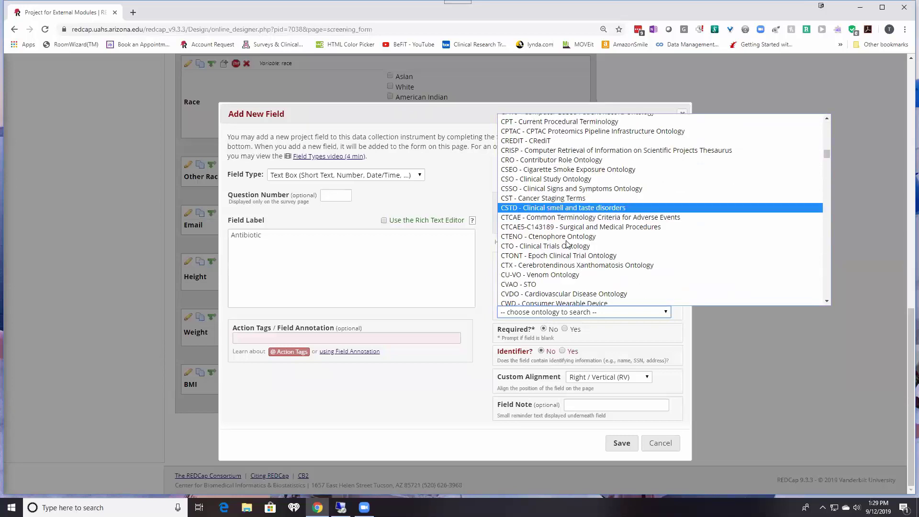
scroll(570, 242, "down", 20)
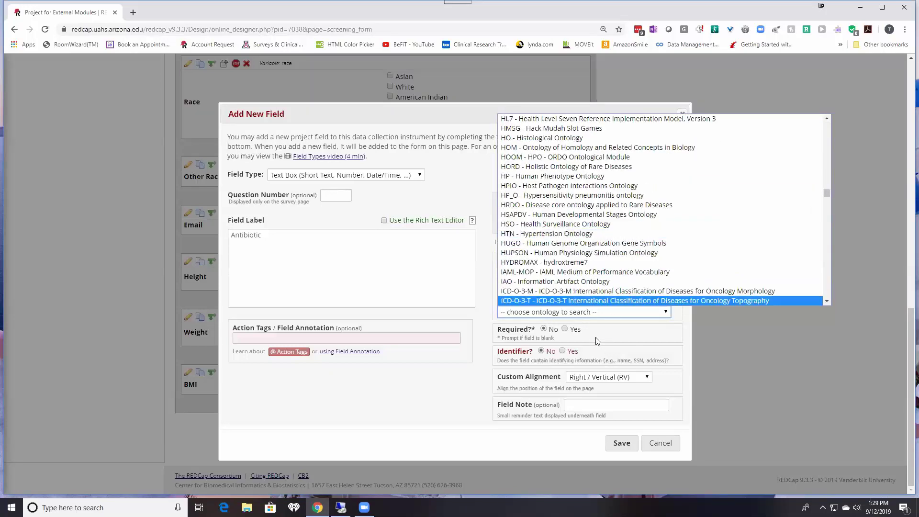
left_click(577, 335)
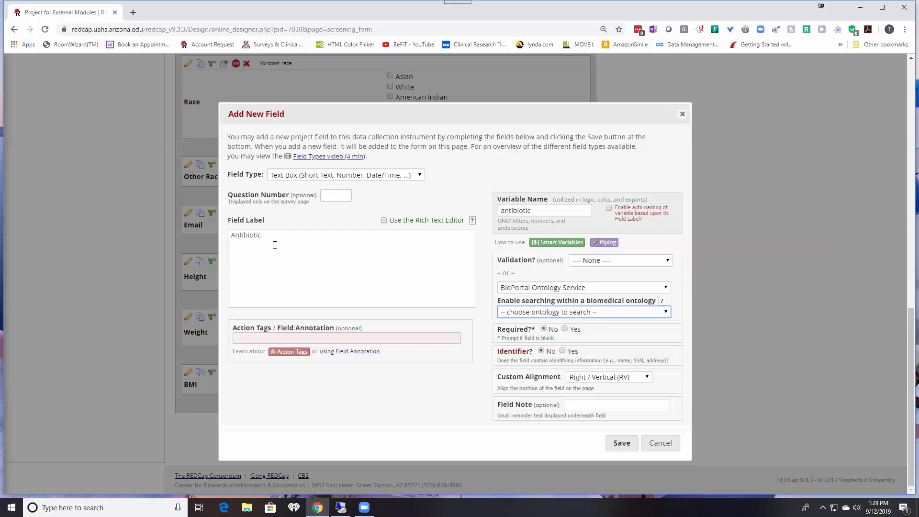
left_click_drag(265, 236, 216, 234)
left_click(281, 231)
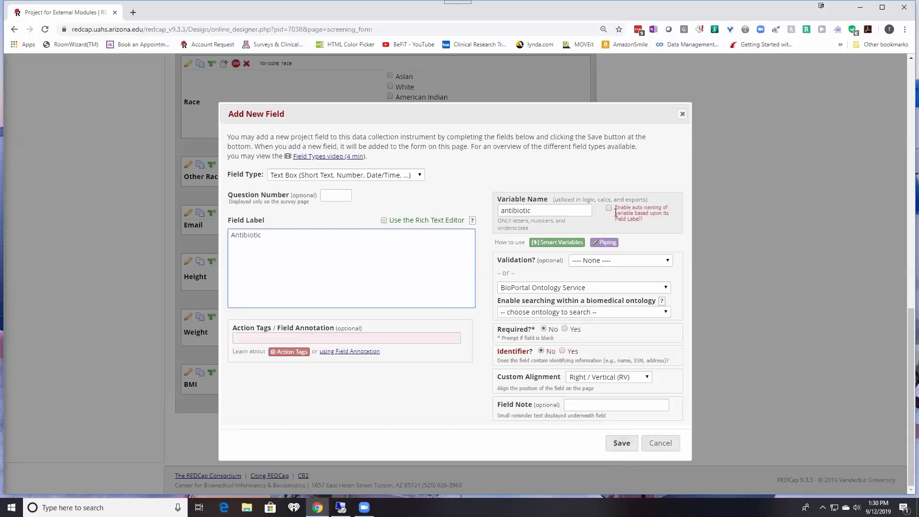
Step: Clear the Antibiotic field's ontology service selection and save the new field
left_click(607, 290)
key("Return")
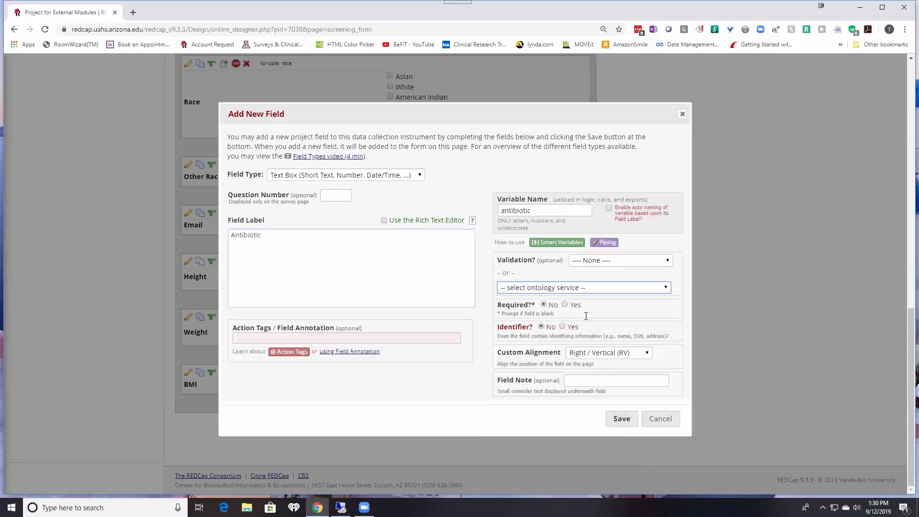
left_click(623, 420)
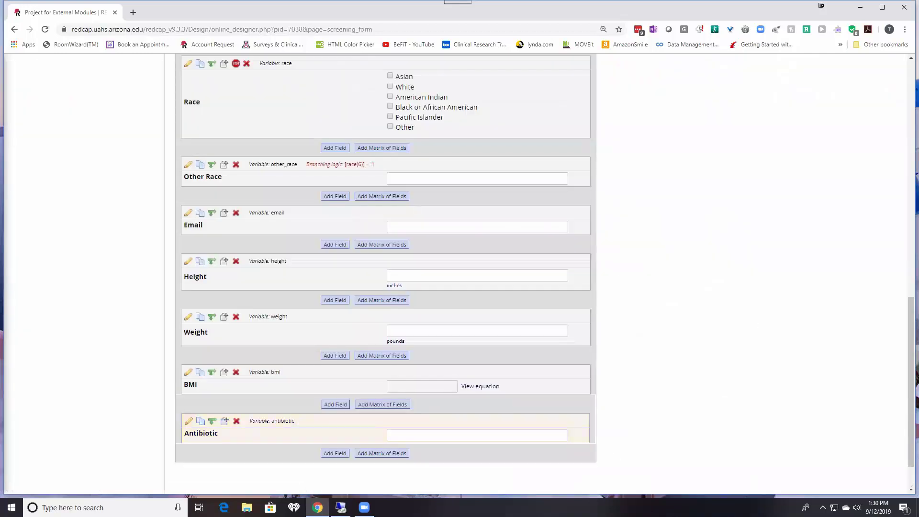
Step: Find Simple Ontology Module v0.3 among the available external modules and enable it for the project
scroll(601, 253, "up", 20)
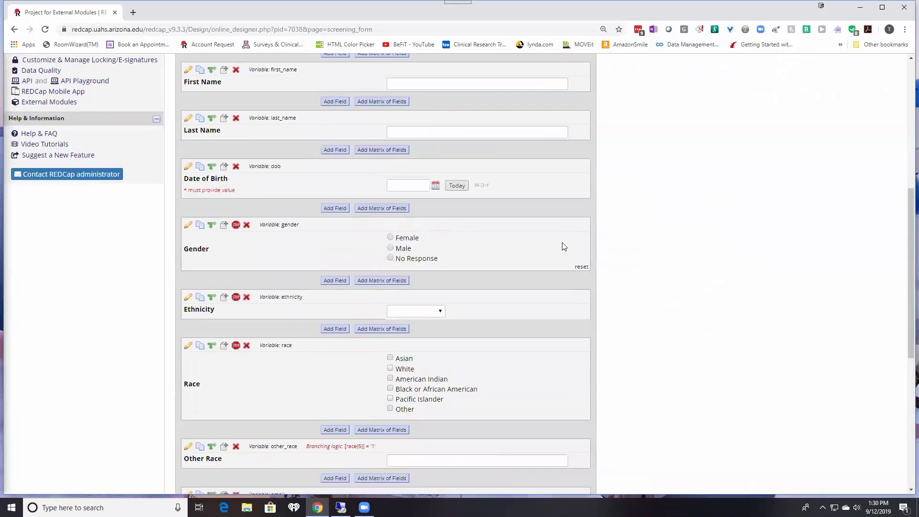
left_click(71, 396)
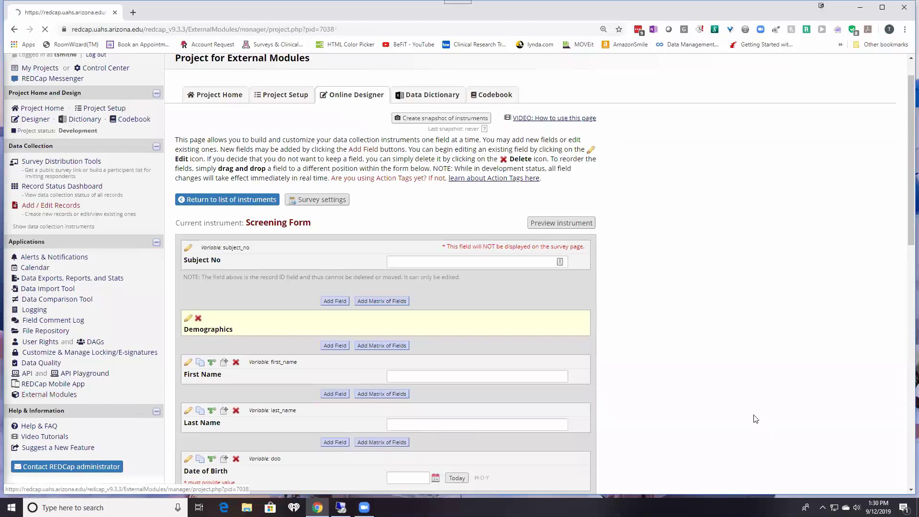
left_click(223, 268)
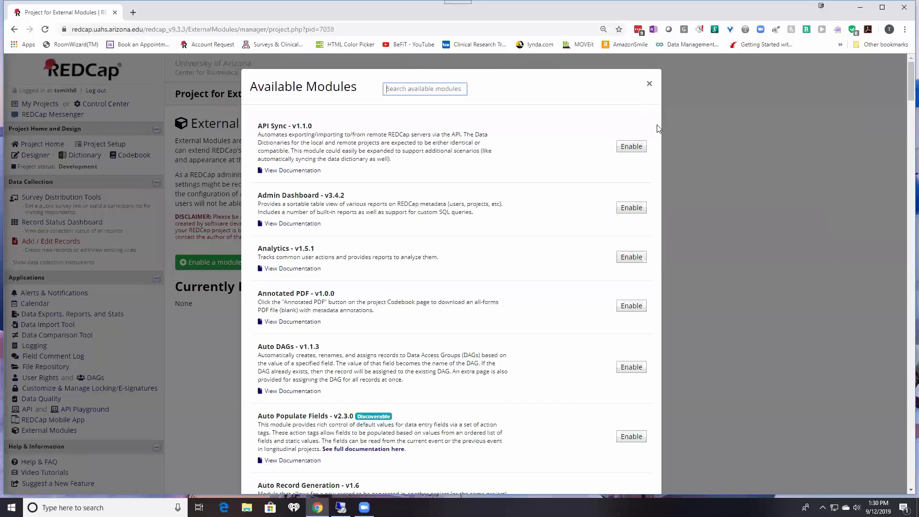
scroll(657, 134, "down", 6)
scroll(657, 138, "down", 15)
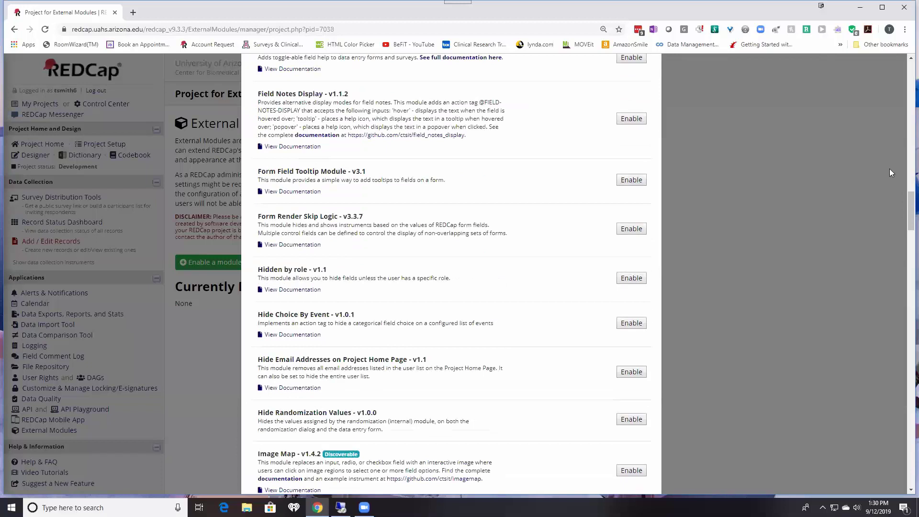
left_click_drag(904, 204, 904, 386)
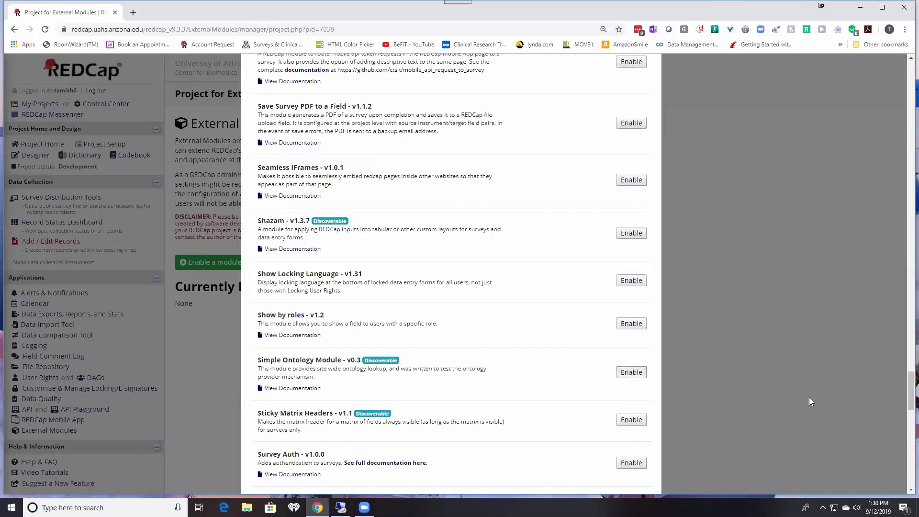
left_click(631, 373)
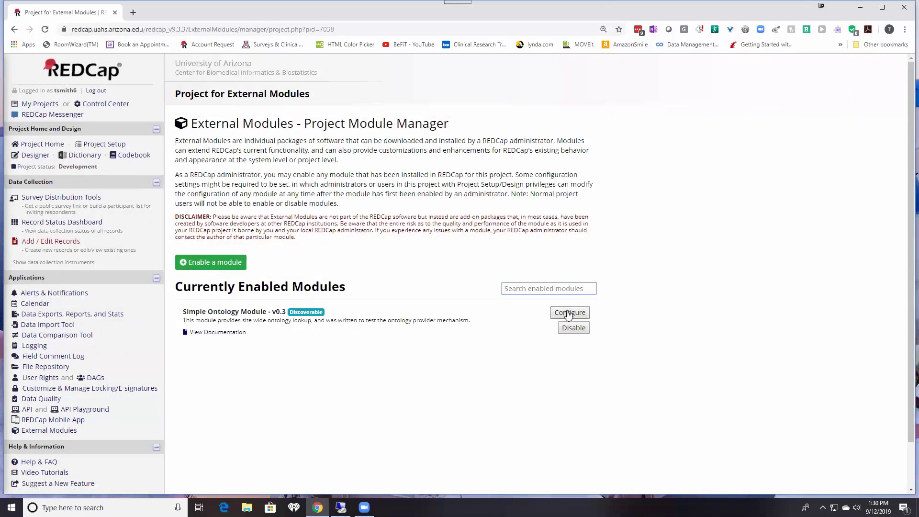
Step: In the Simple Ontology Module configuration, set the first ontology's category to Drugs and its name to Antibiotics
left_click(571, 315)
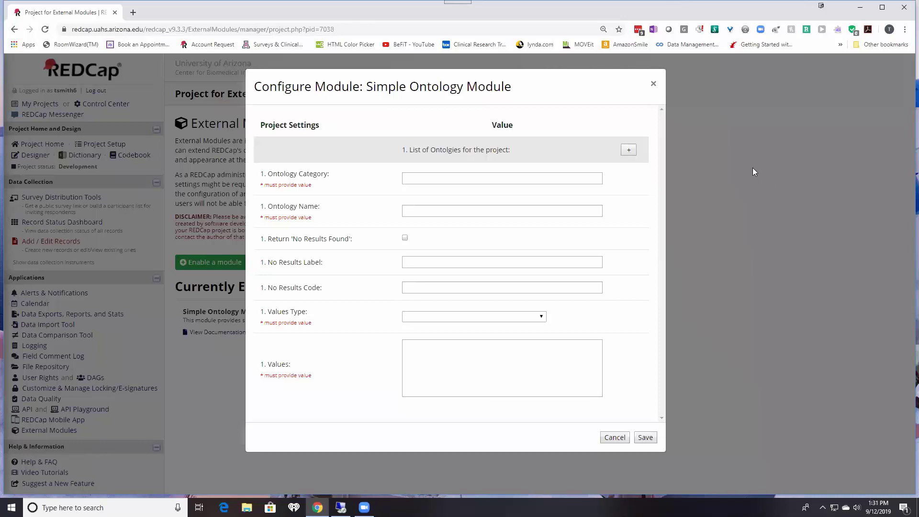
left_click(630, 150)
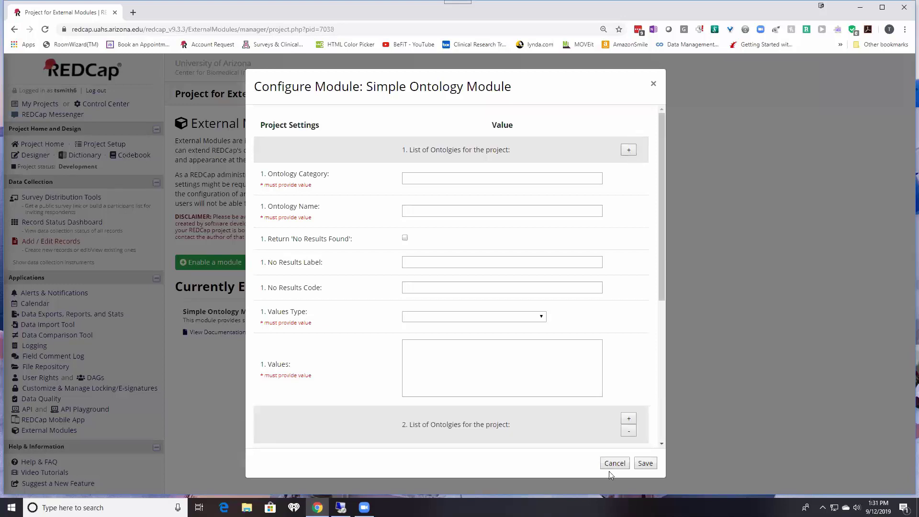
left_click(629, 431)
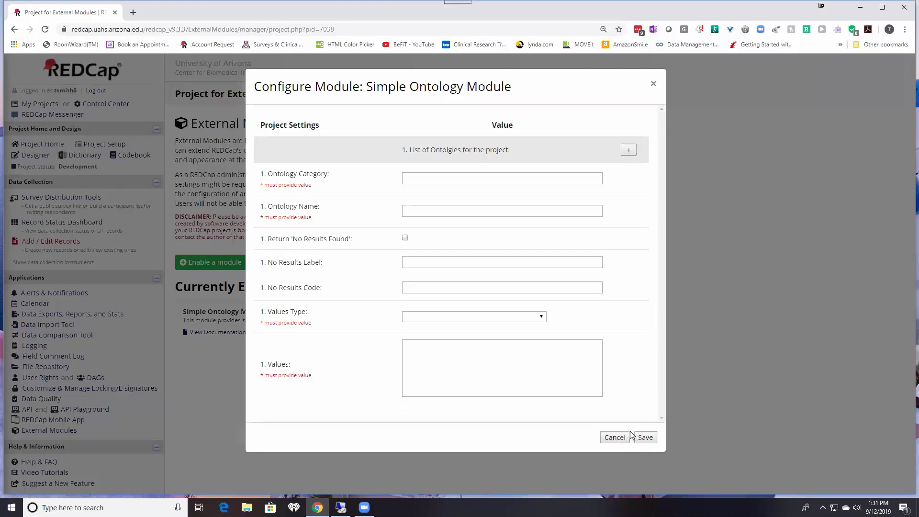
left_click(410, 182)
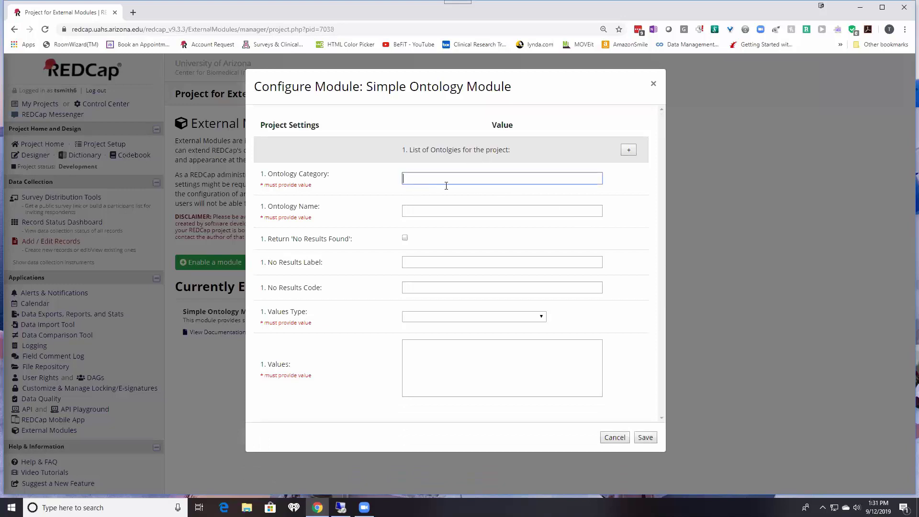
type("Drugs")
left_click(421, 209)
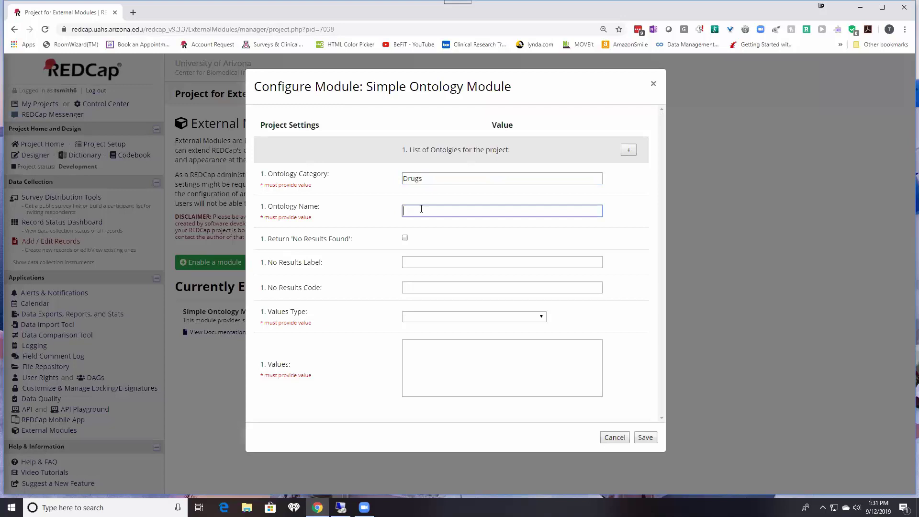
type("Antibiotics")
Step: Set the values type to list of values, paste the copied list of antibiotics as the values, and save the module configuration
left_click(540, 318)
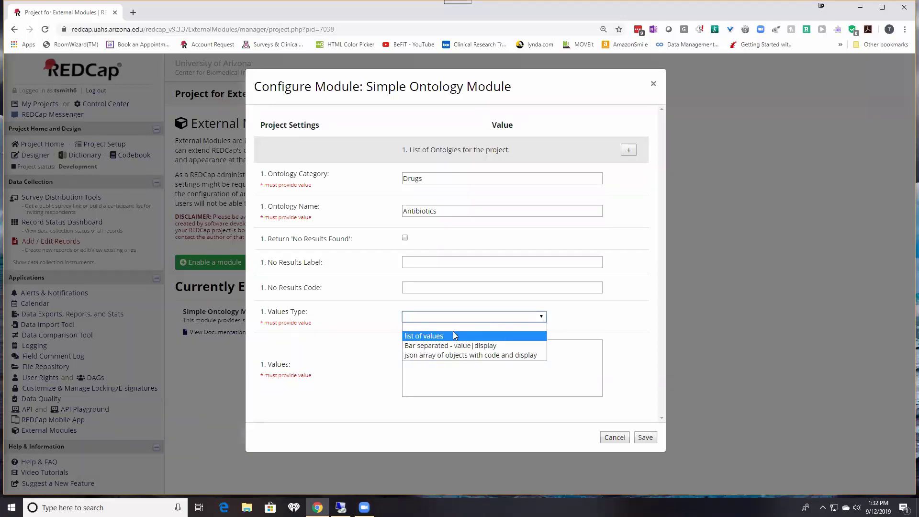
left_click(419, 336)
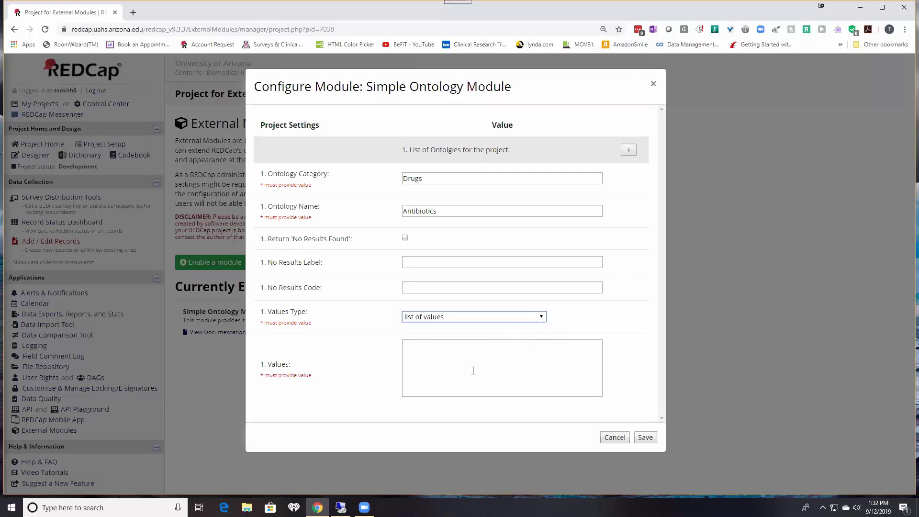
left_click(417, 367)
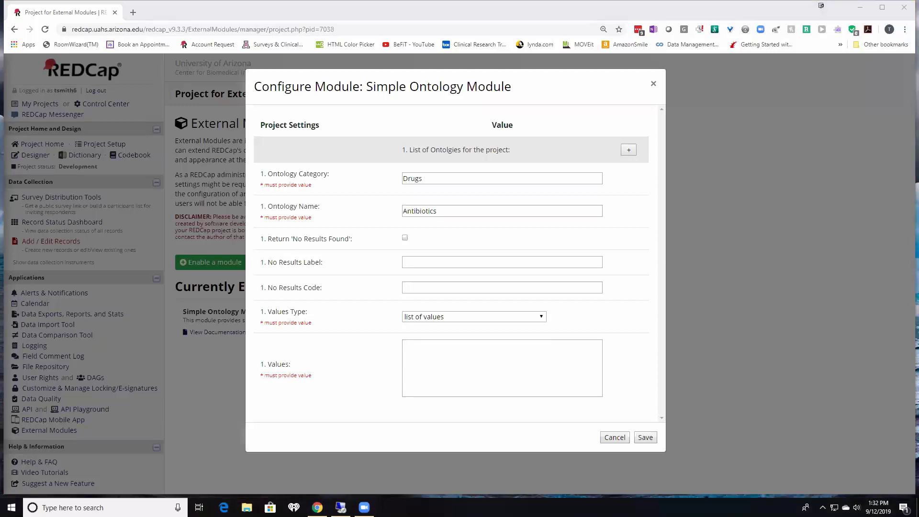
left_click(418, 355)
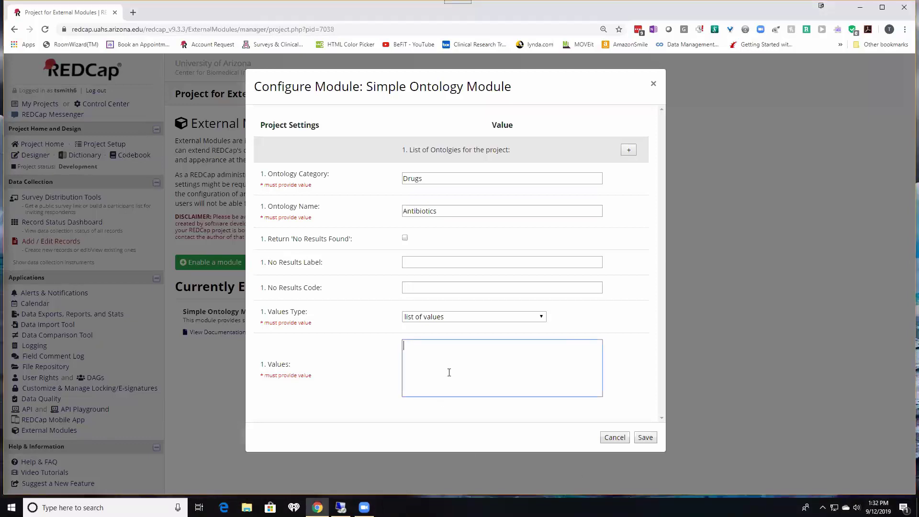
key("ctrl+v")
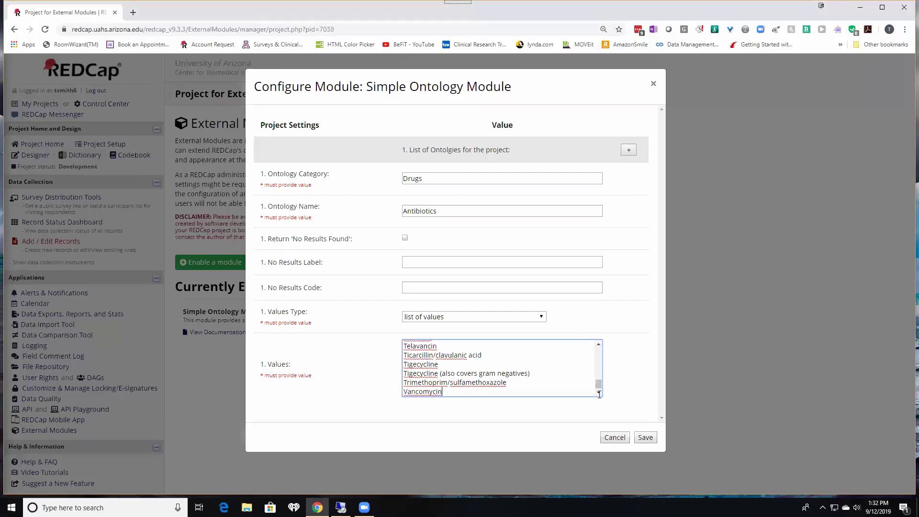
left_click_drag(599, 386, 602, 351)
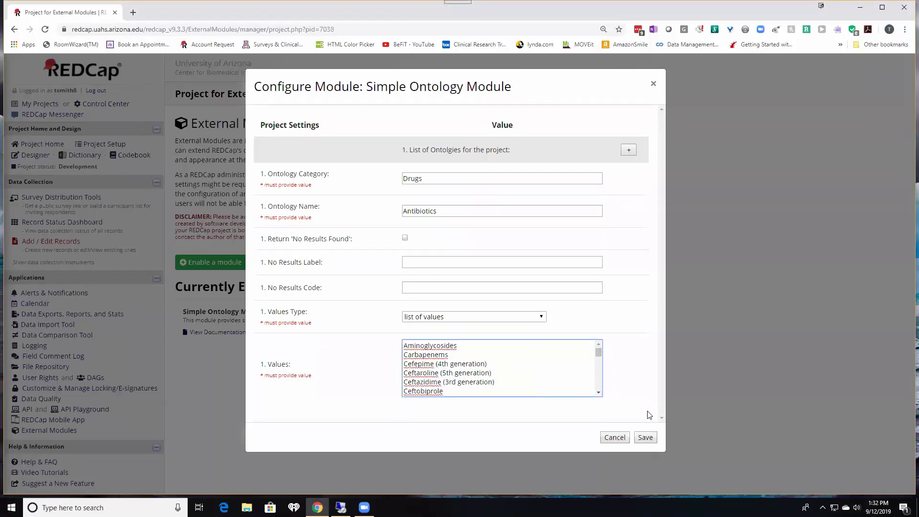
left_click(645, 437)
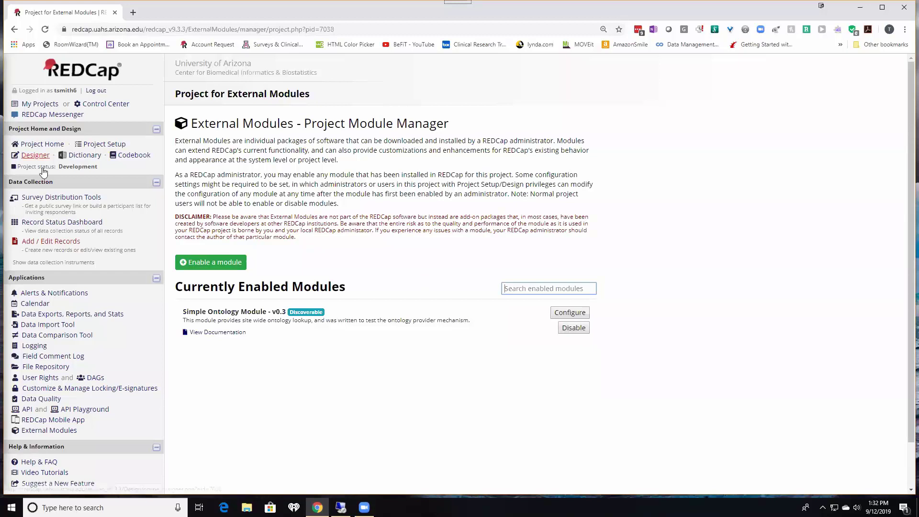
Step: Edit the Screening Form's Antibiotic field to use the Antibiotics ontology from Site Defined Ontologies, and save the field
left_click(35, 156)
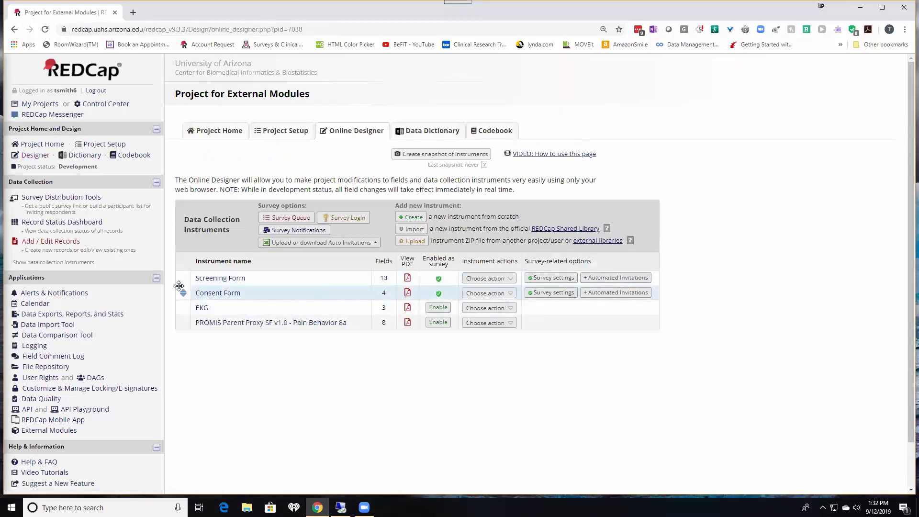
left_click(218, 293)
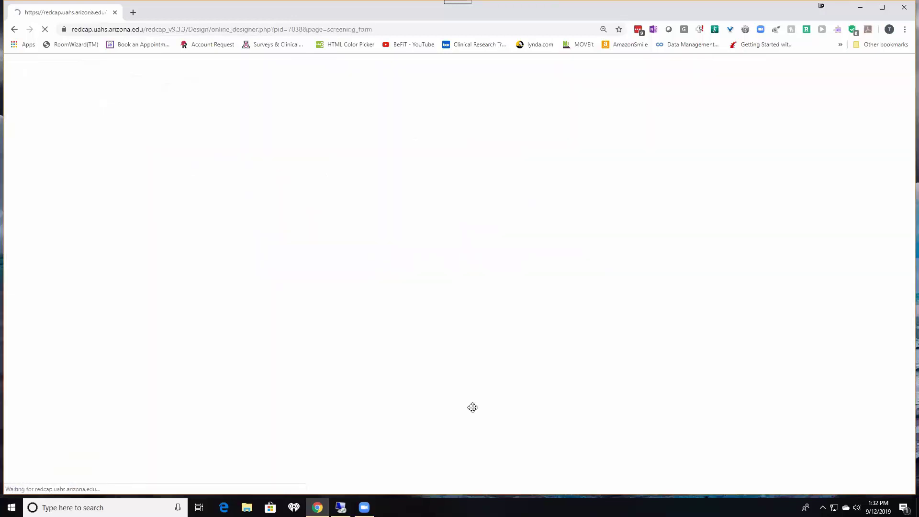
scroll(468, 400, "down", 15)
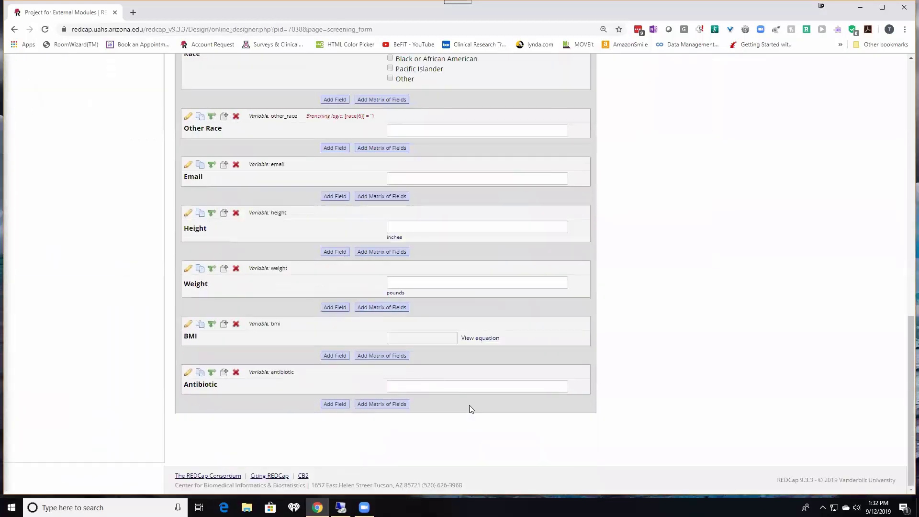
left_click(189, 373)
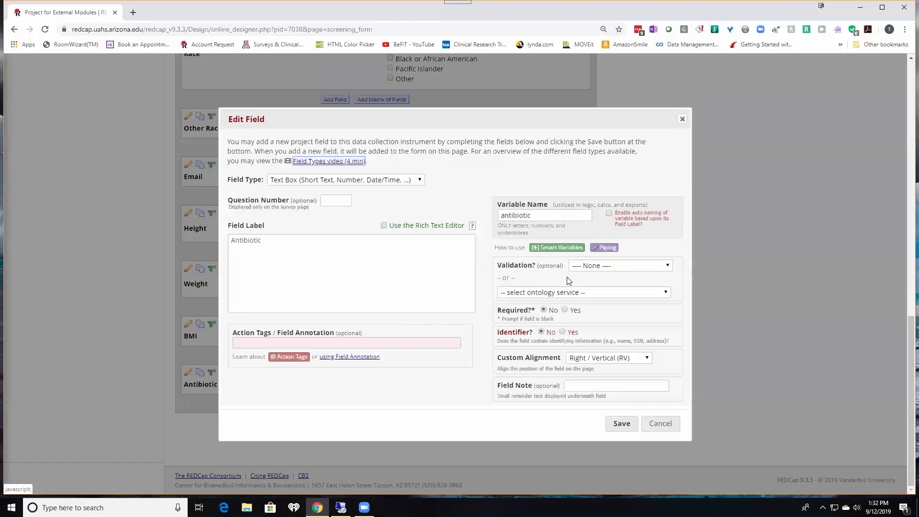
left_click(666, 293)
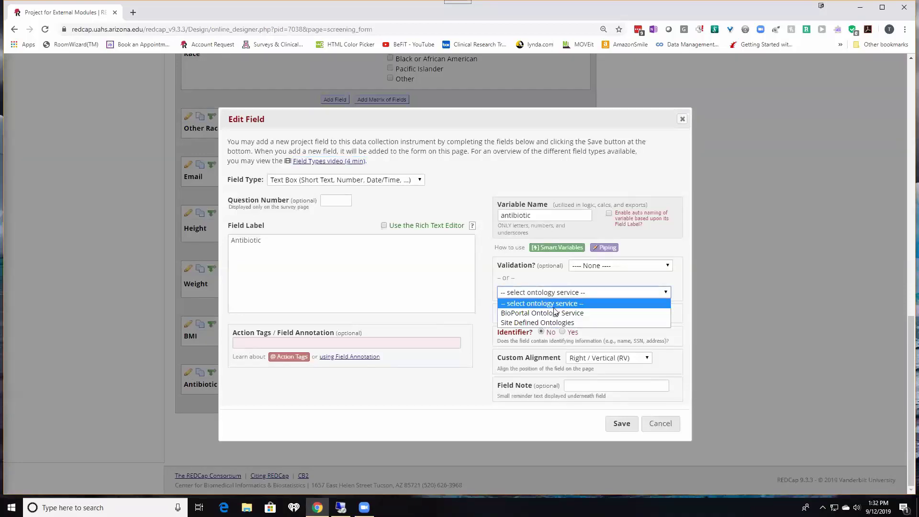
left_click(521, 323)
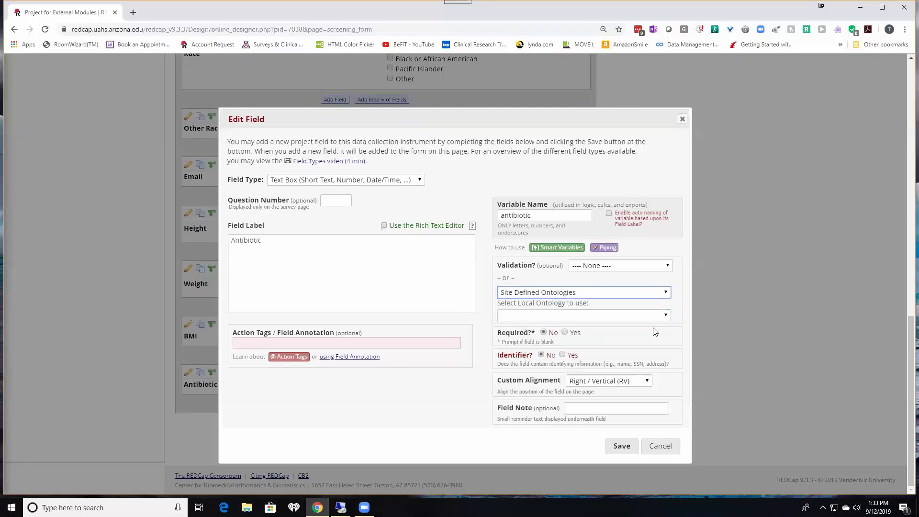
left_click(666, 316)
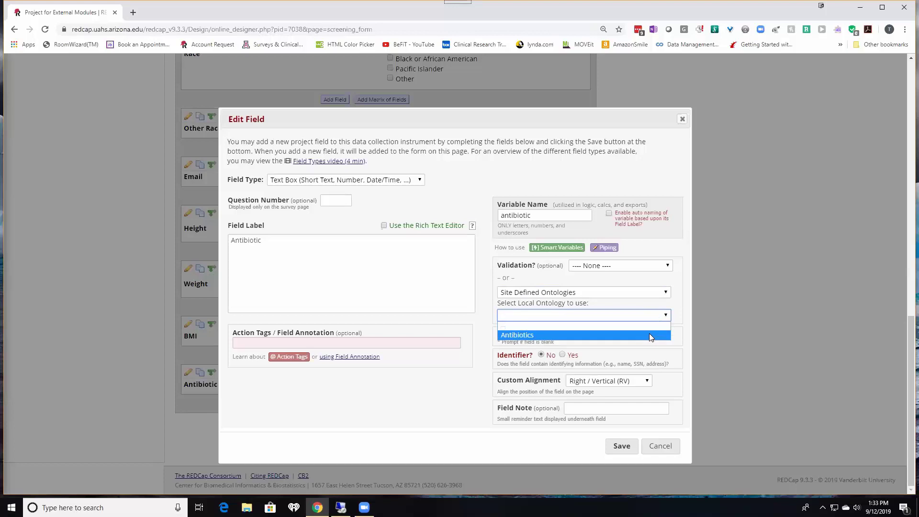
left_click(514, 336)
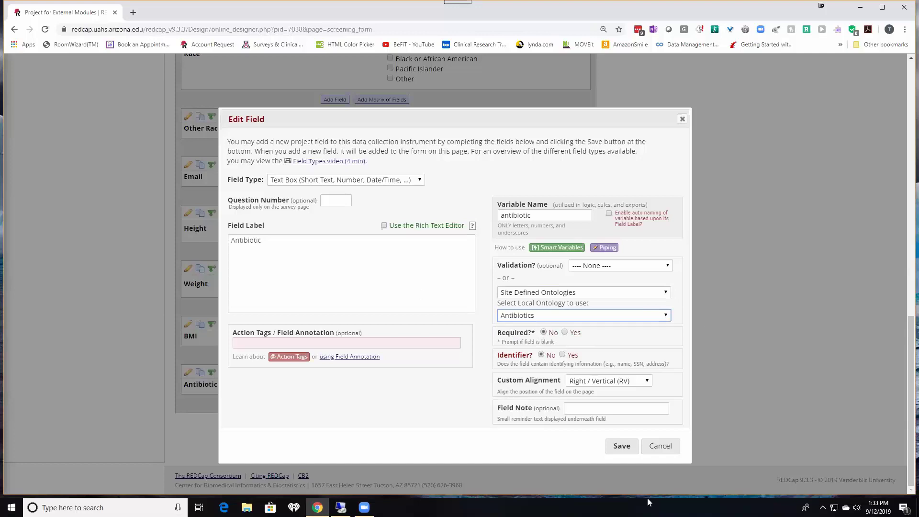
left_click(626, 445)
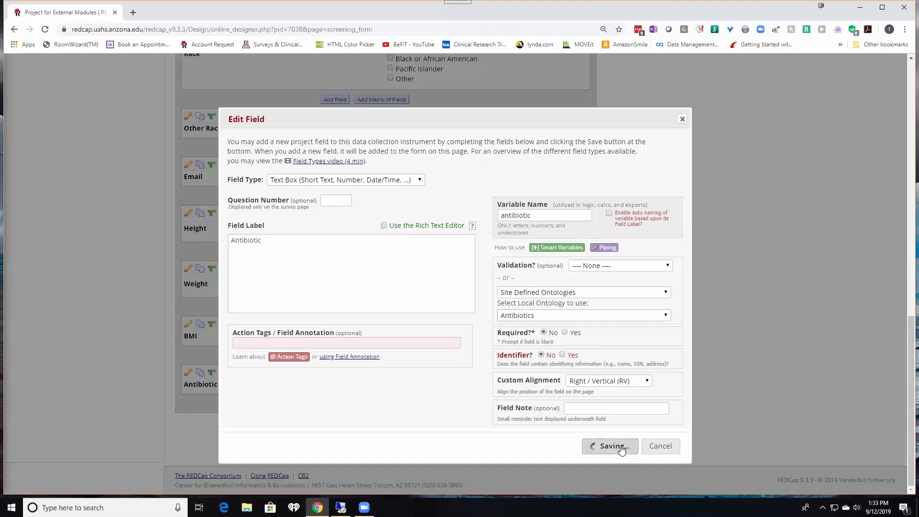
scroll(252, 166, "up", 15)
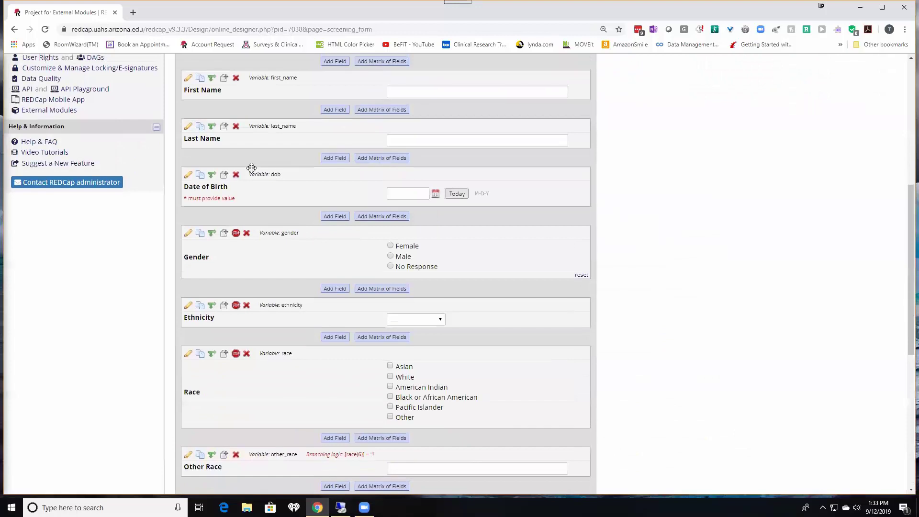
Step: Open Subject No 1's Screening Form from the Record Status Dashboard, search the Antibiotic field for Vanco, and select Vancomycin
left_click(61, 222)
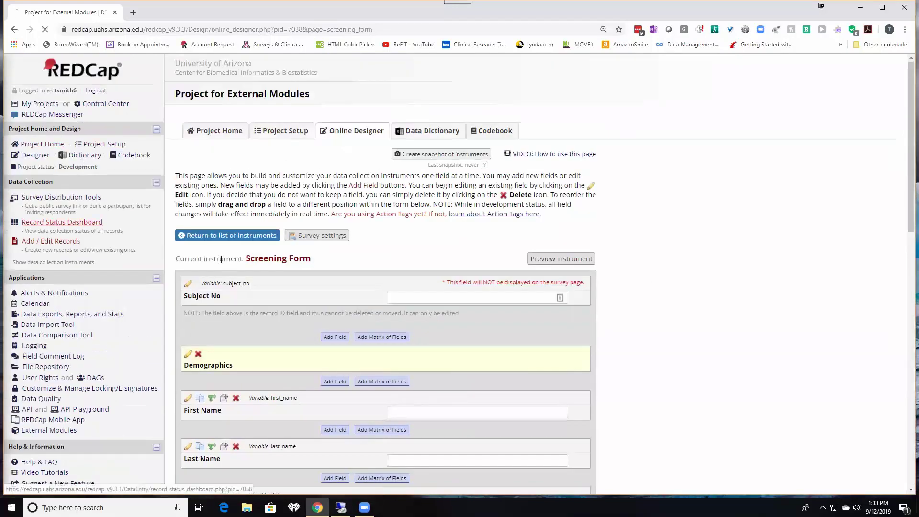
scroll(243, 301, "down", 1)
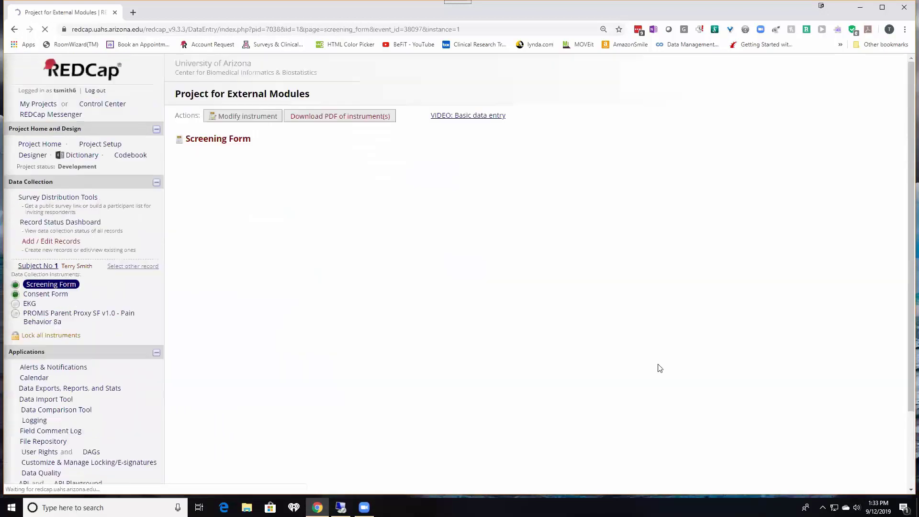
scroll(661, 368, "down", 6)
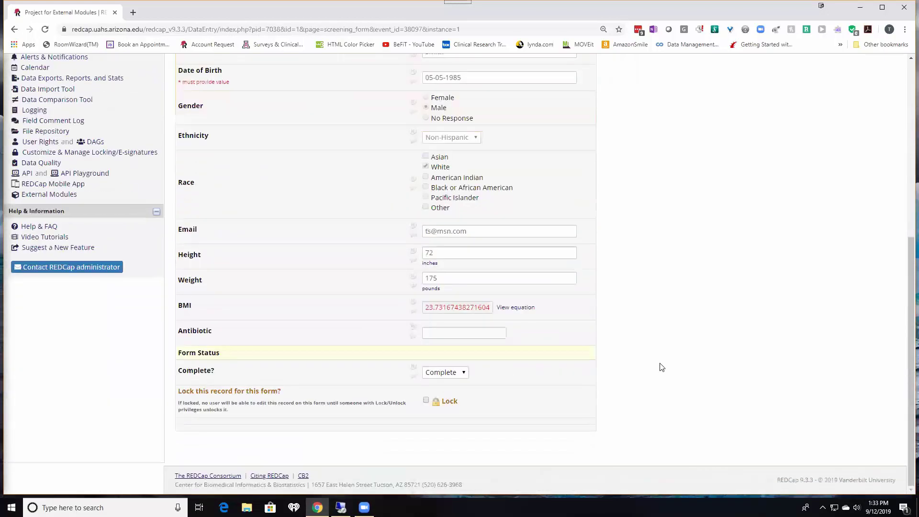
left_click(432, 335)
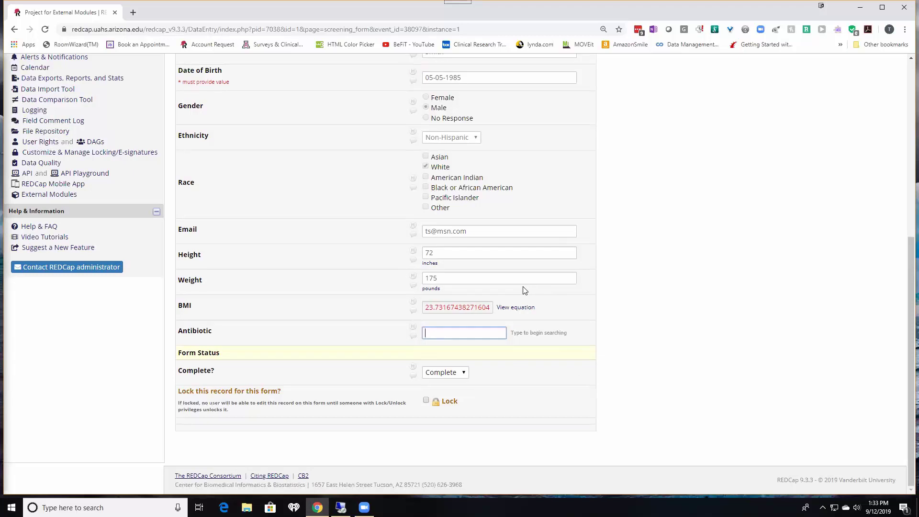
type("Van")
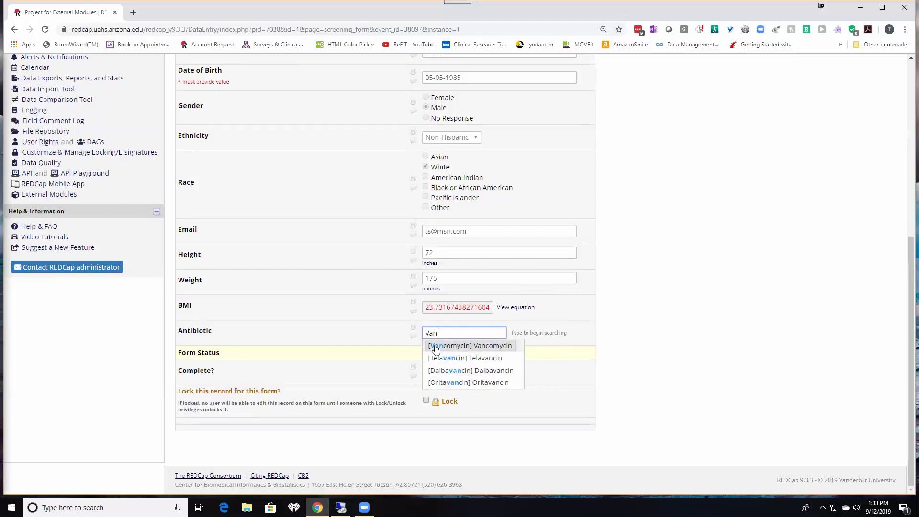
type("c")
type("o")
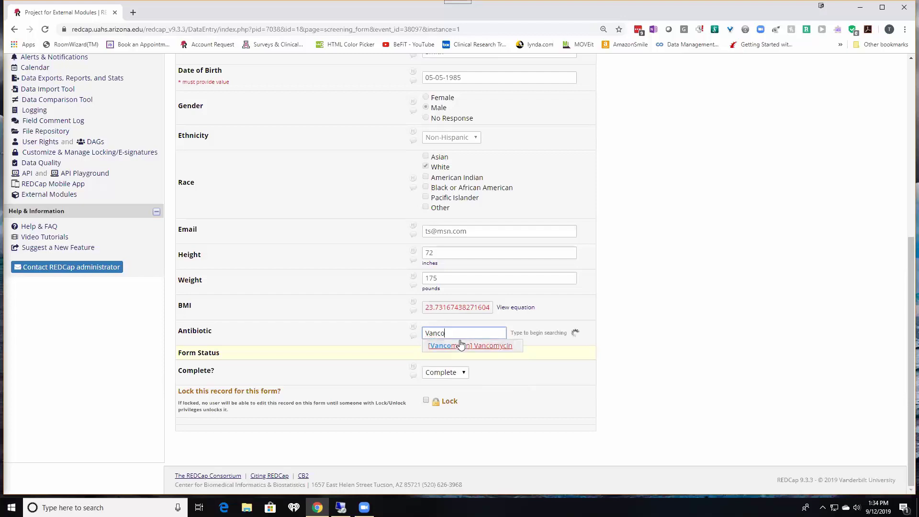
left_click(447, 347)
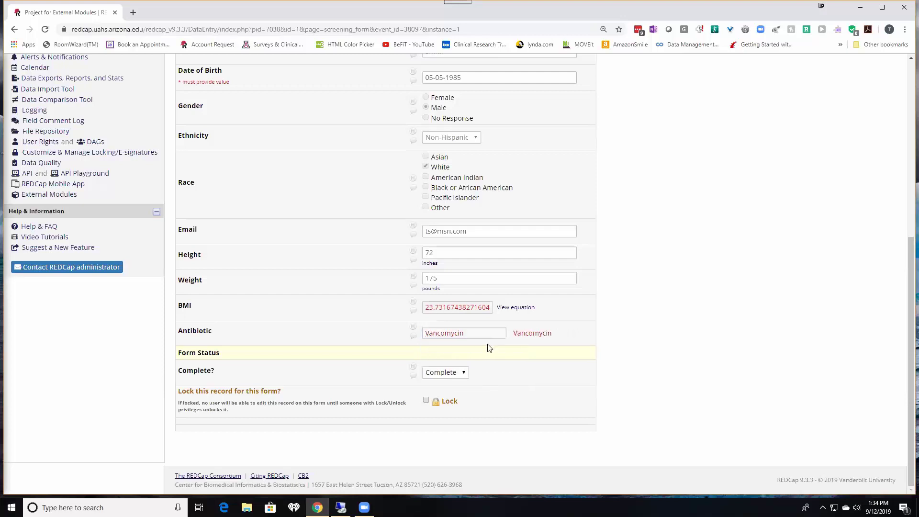
left_click(516, 334)
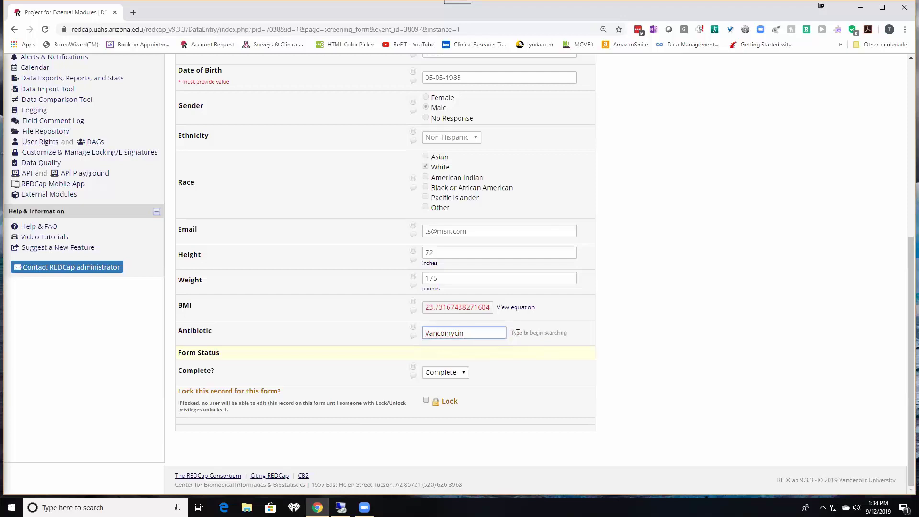
left_click(532, 370)
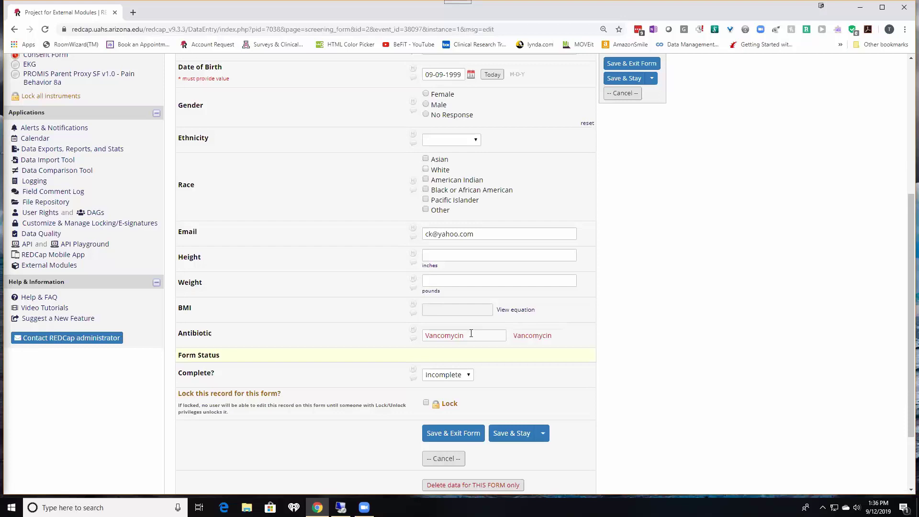
Step: Clear the Antibiotic value in Subject No 2's Screening Form, then save and exit the form
scroll(550, 349, "up", 5)
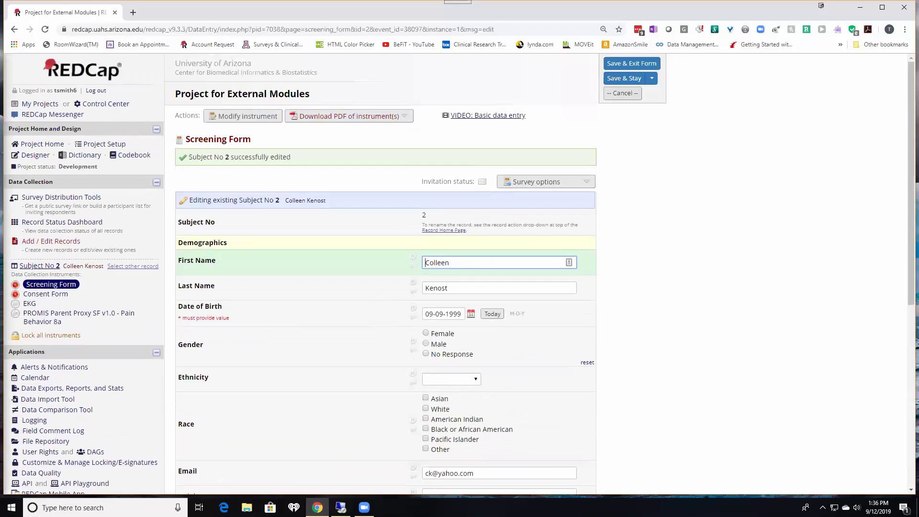
scroll(375, 330, "down", 4)
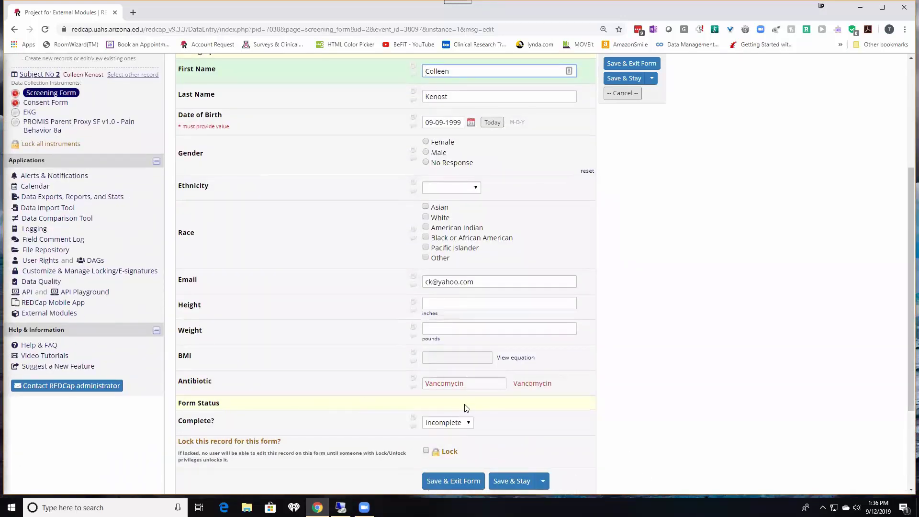
left_click(477, 384)
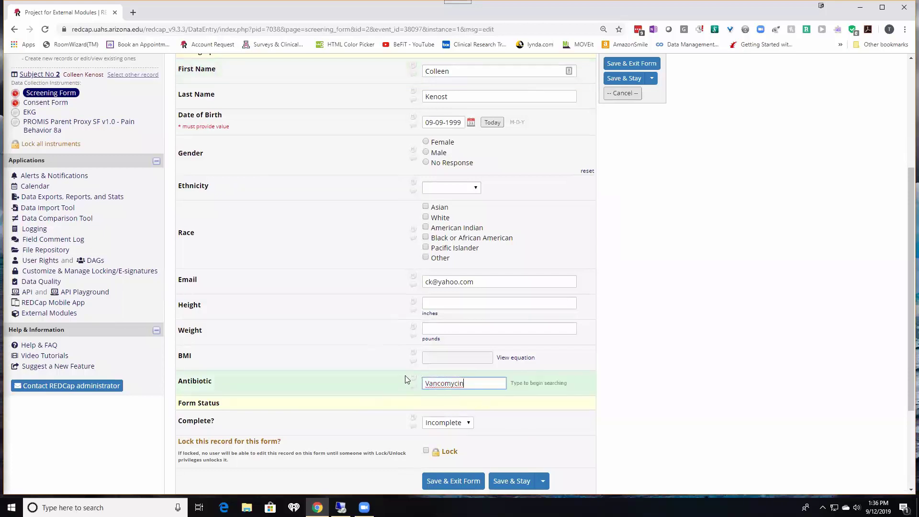
key("ctrl+a")
key("BackSpace")
left_click(457, 483)
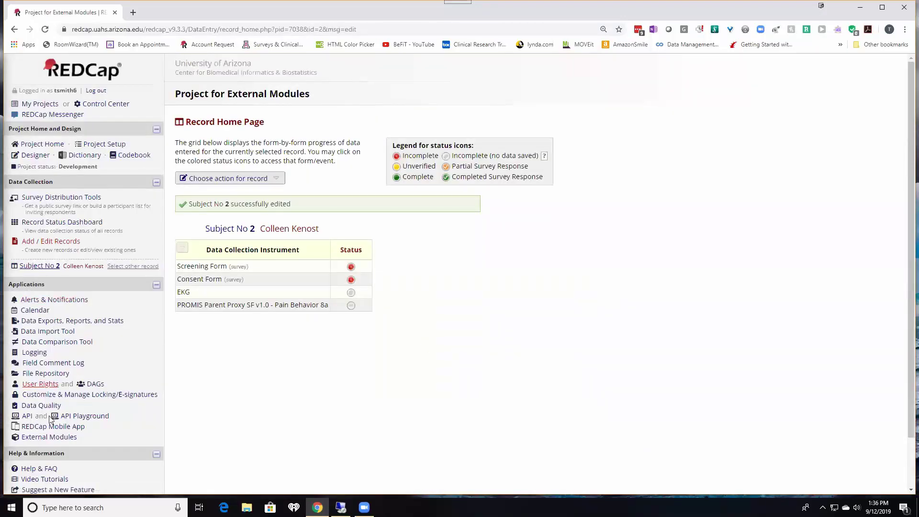
Step: In the Simple Ontology Module configuration, change the Antibiotics ontology's values type to Bar separated - value|display
left_click(48, 437)
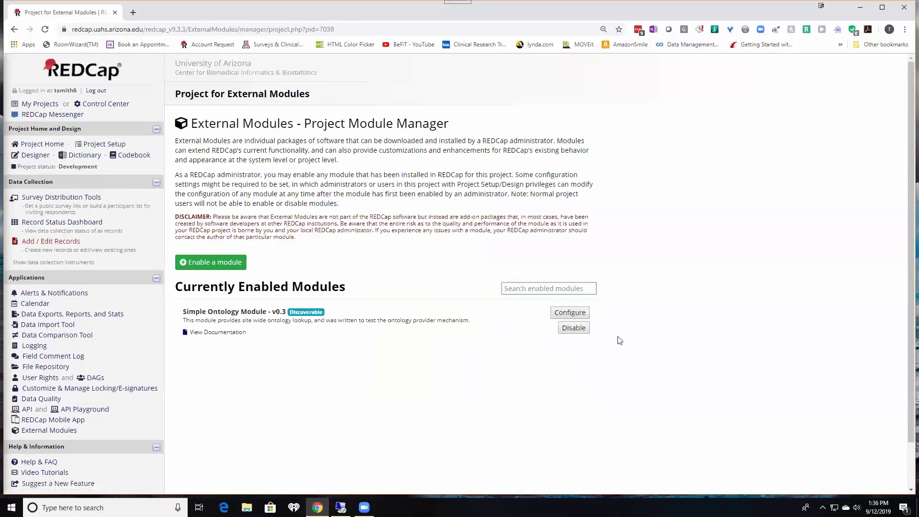
left_click(570, 314)
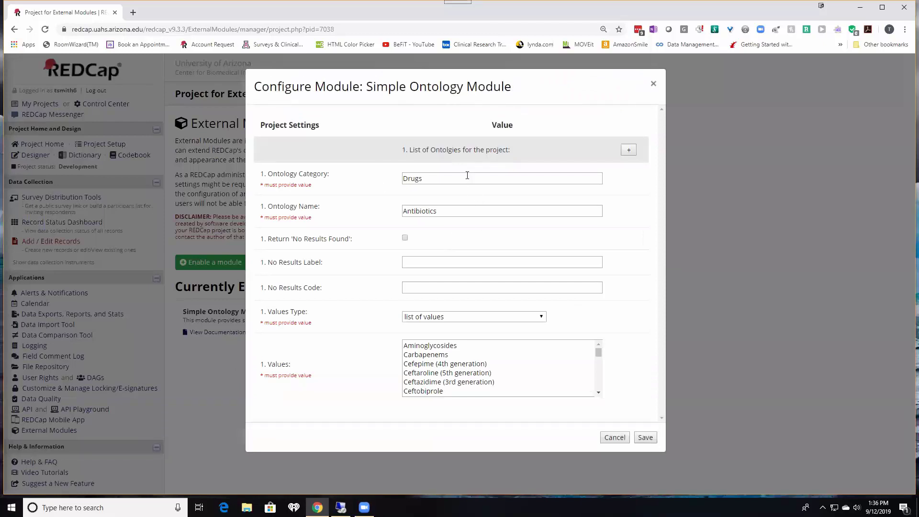
left_click(452, 319)
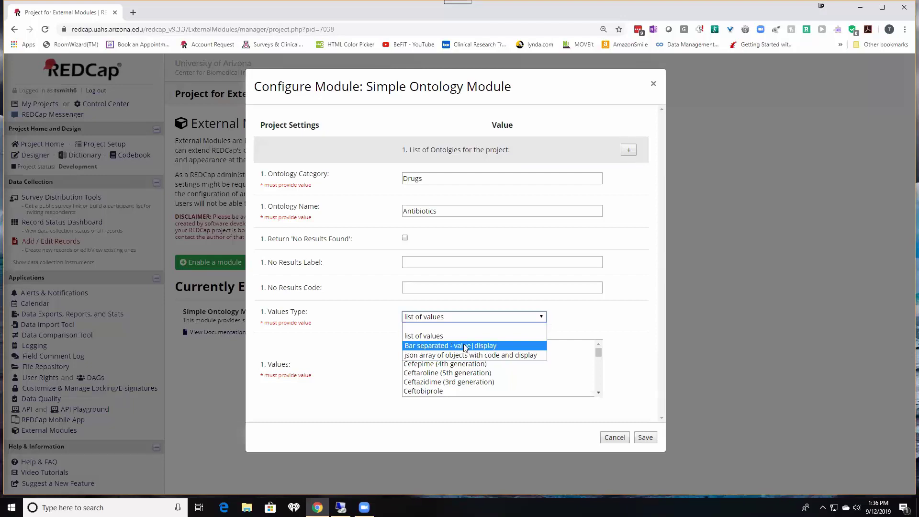
left_click(495, 348)
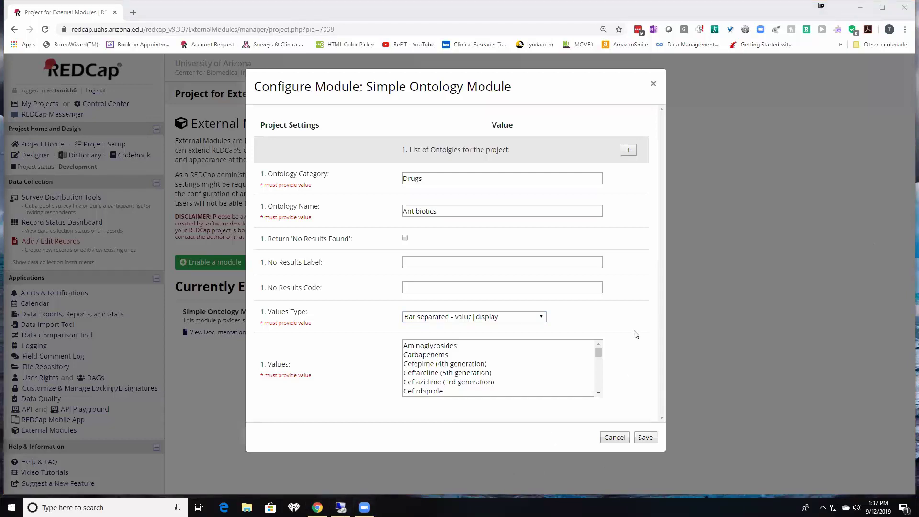
Step: Replace the ontology's values with the copied numbered antibiotic list, from 1|Aminoglycosides to 29|Vancomycin, and save the module configuration
left_click(598, 394)
scroll(507, 391, "down", 5)
key("ctrl+a")
key("ctrl+v")
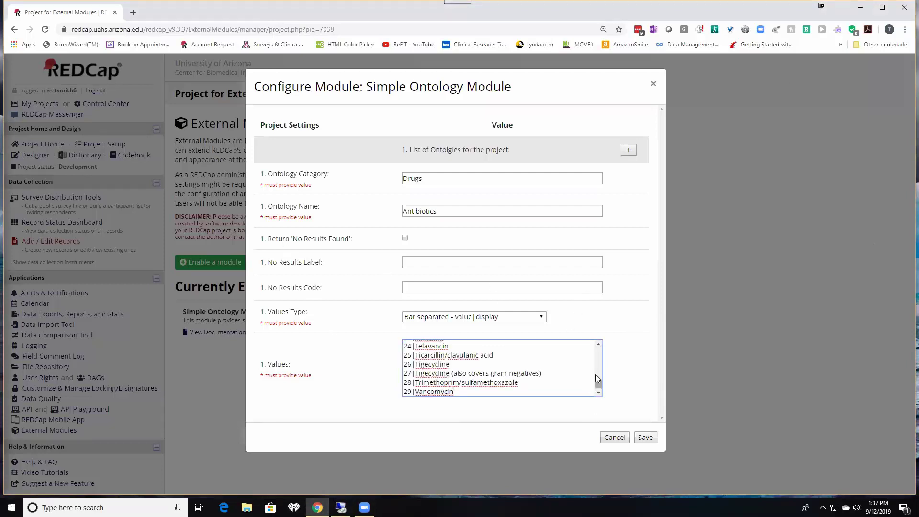
left_click_drag(598, 378, 597, 351)
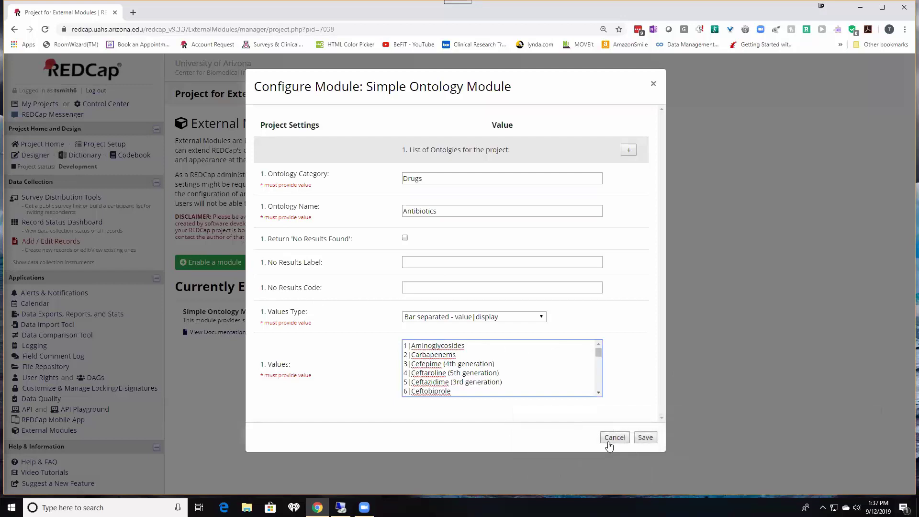
left_click(645, 438)
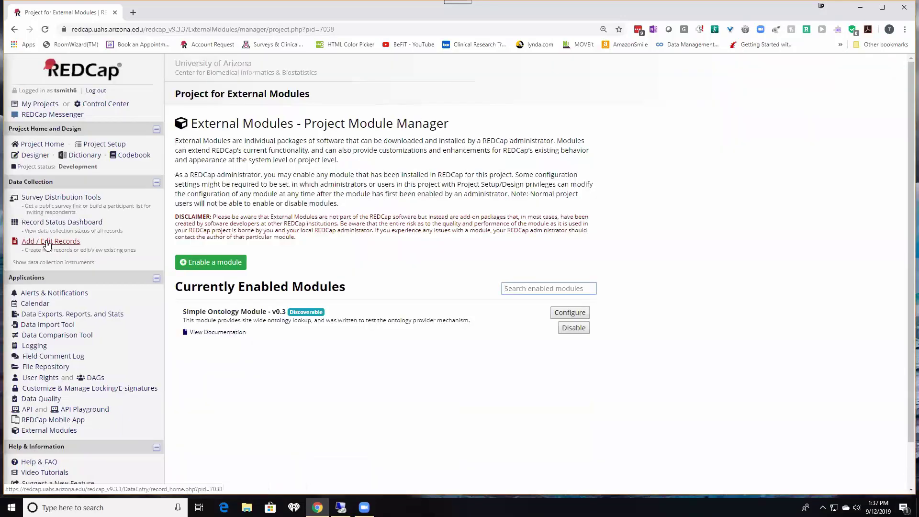
Step: In Subject No 3's Screening Form, search the Antibiotic field for Vanco, select Vancomycin with code 29, and save and exit the form
left_click(48, 224)
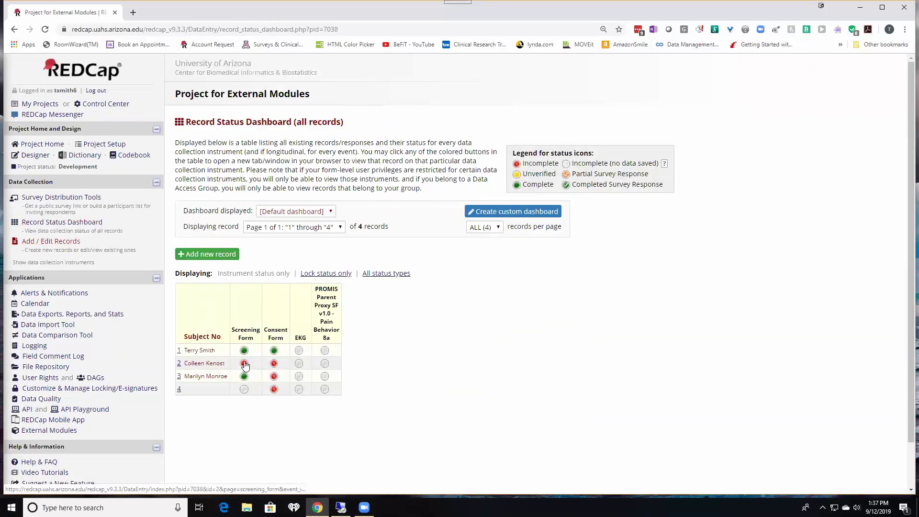
left_click(244, 376)
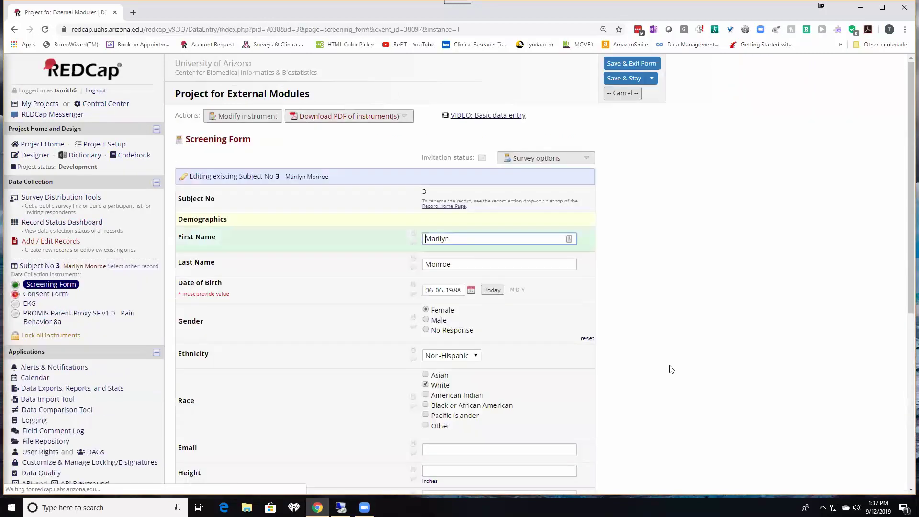
scroll(670, 368, "down", 5)
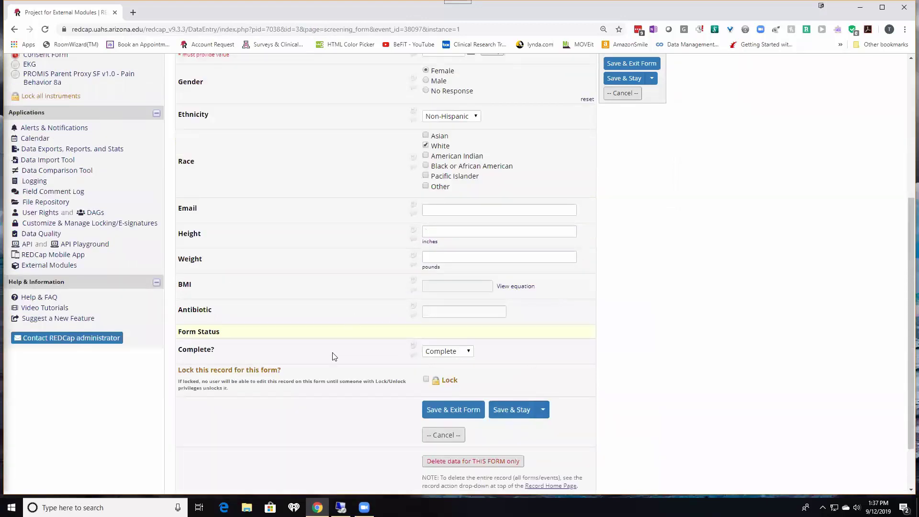
left_click(437, 312)
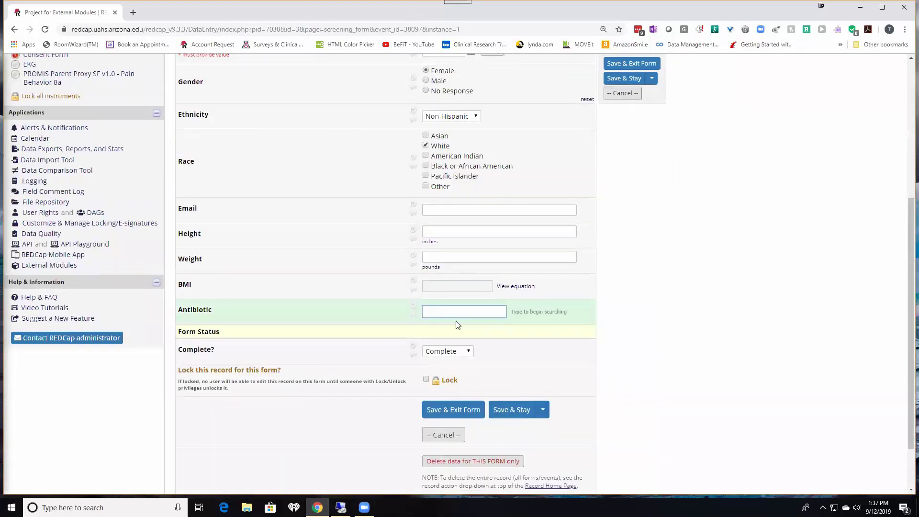
type("Vanc")
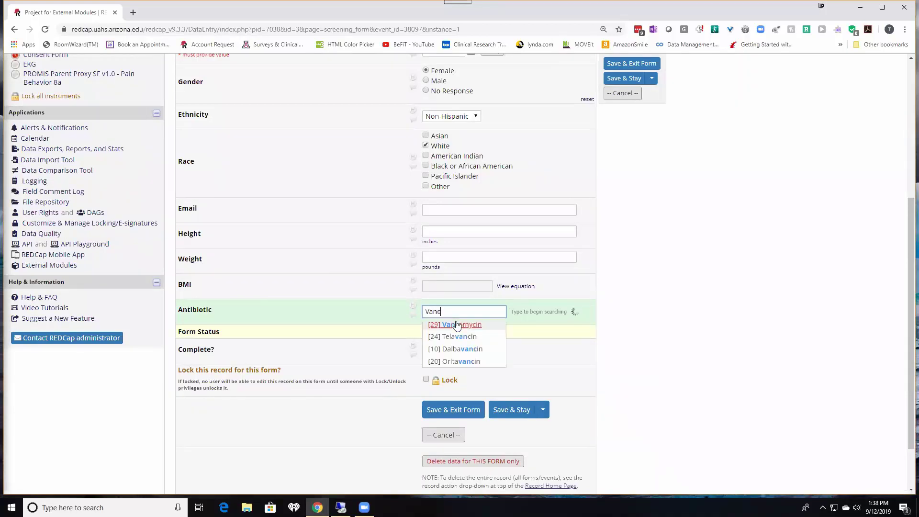
type("o")
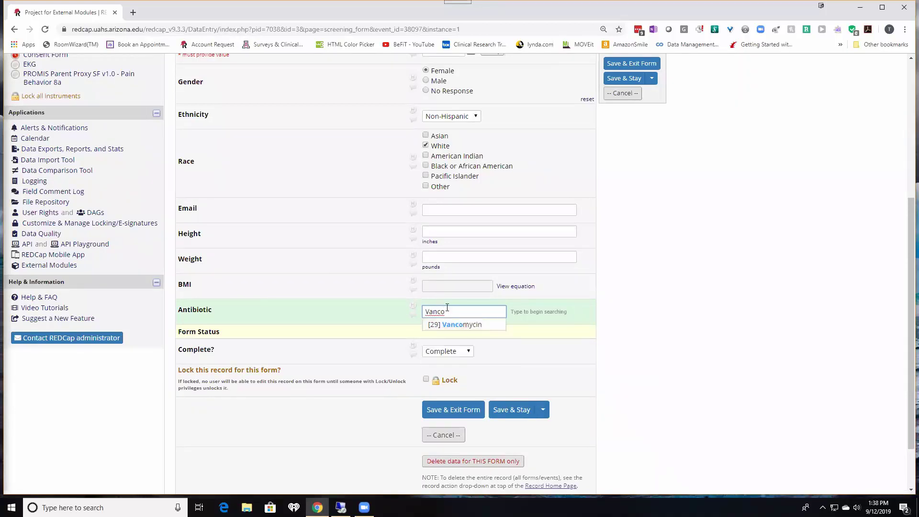
left_click(453, 325)
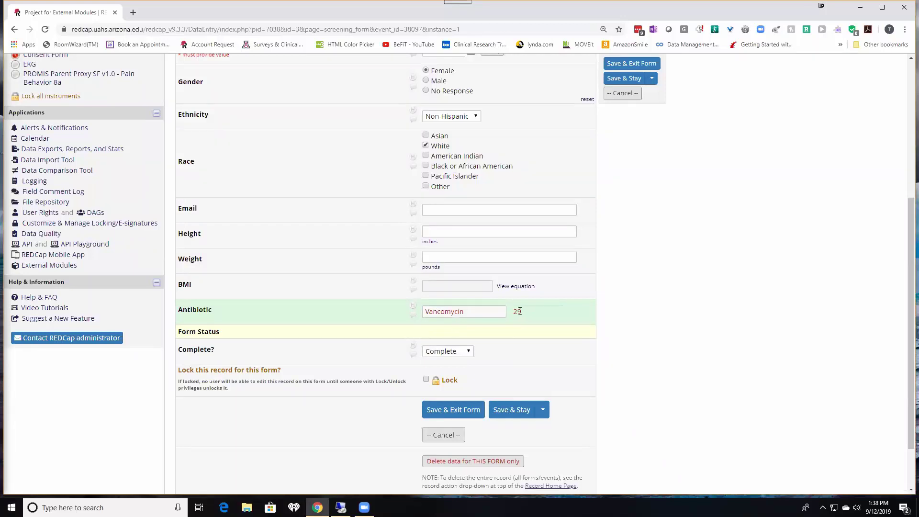
left_click(451, 413)
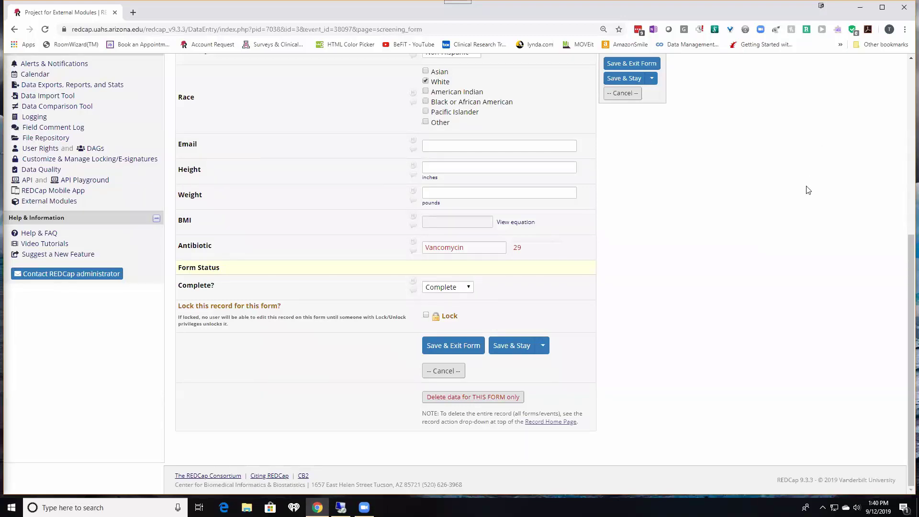
scroll(907, 202, "up", 1)
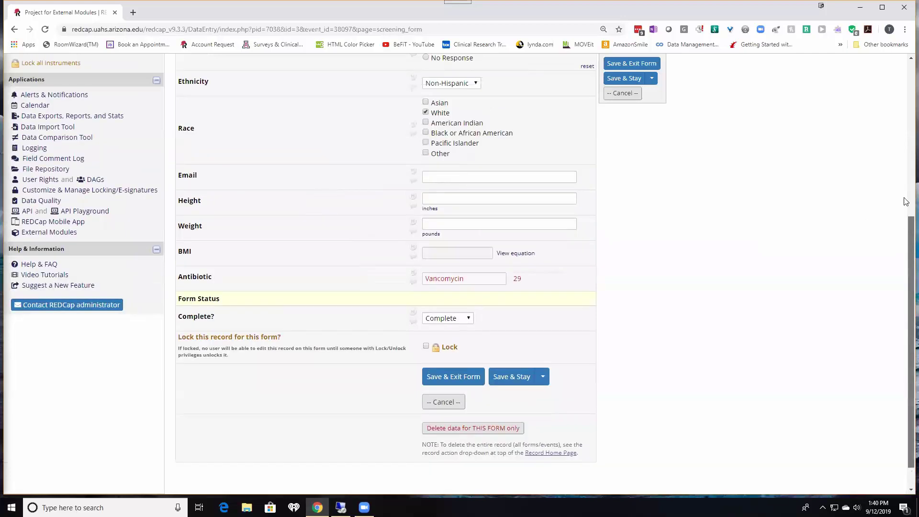
scroll(906, 201, "up", 5)
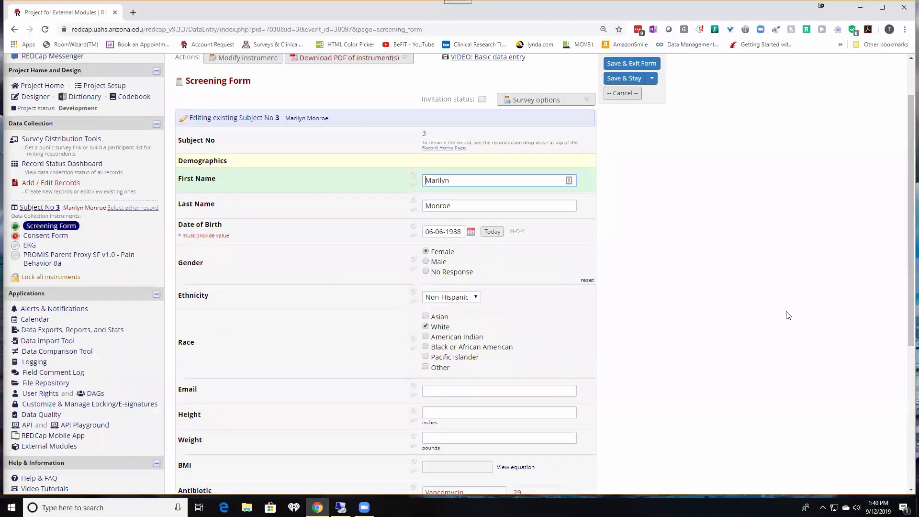